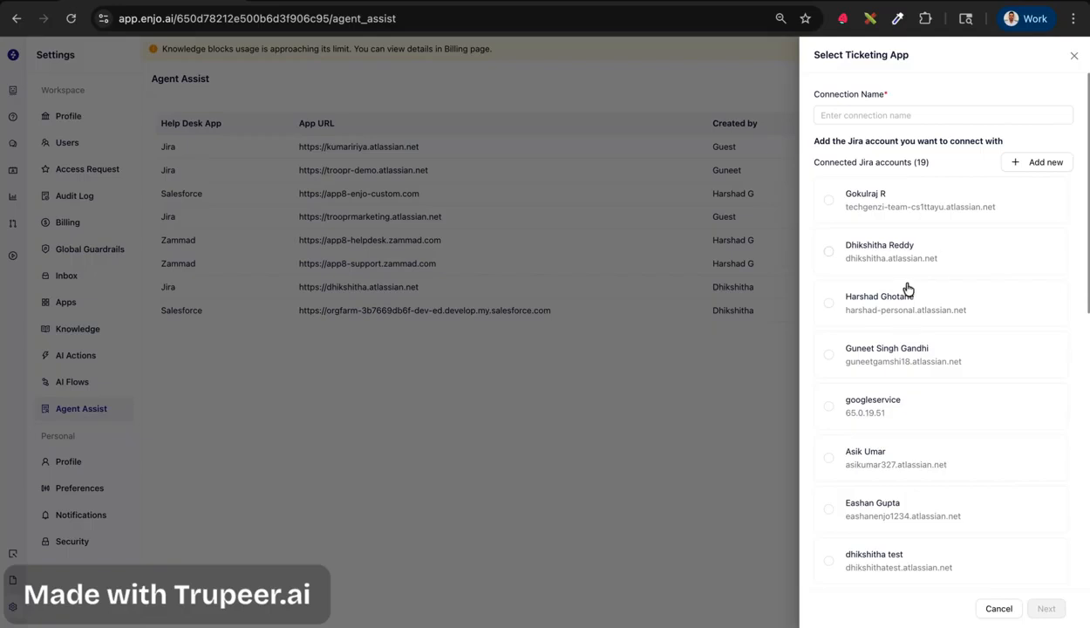
Add a Jira Agent Assist widget using the third account in the list of connected Jira accounts
left_click_drag(808, 162, 847, 163)
left_click_drag(831, 143, 963, 135)
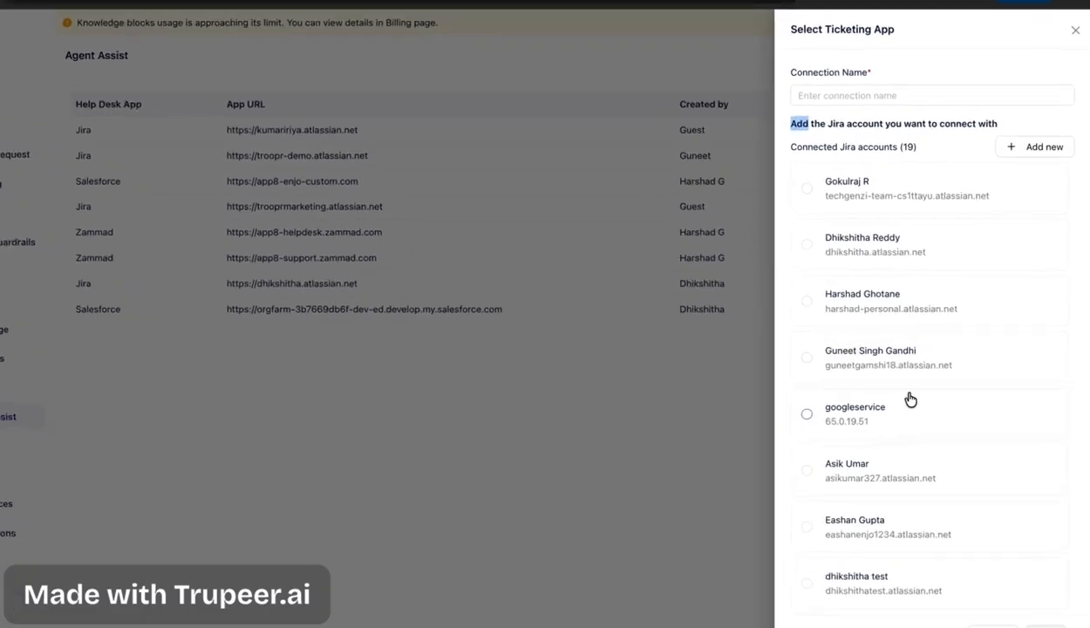
left_click(835, 318)
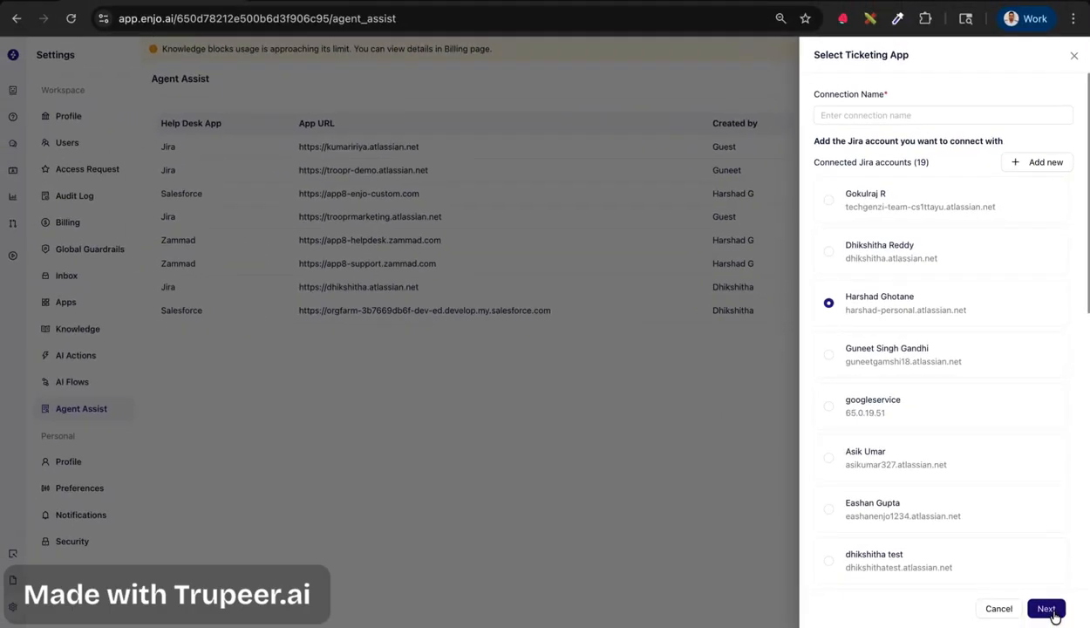
left_click(1046, 609)
left_click_drag(817, 167, 875, 167)
left_click(1046, 608)
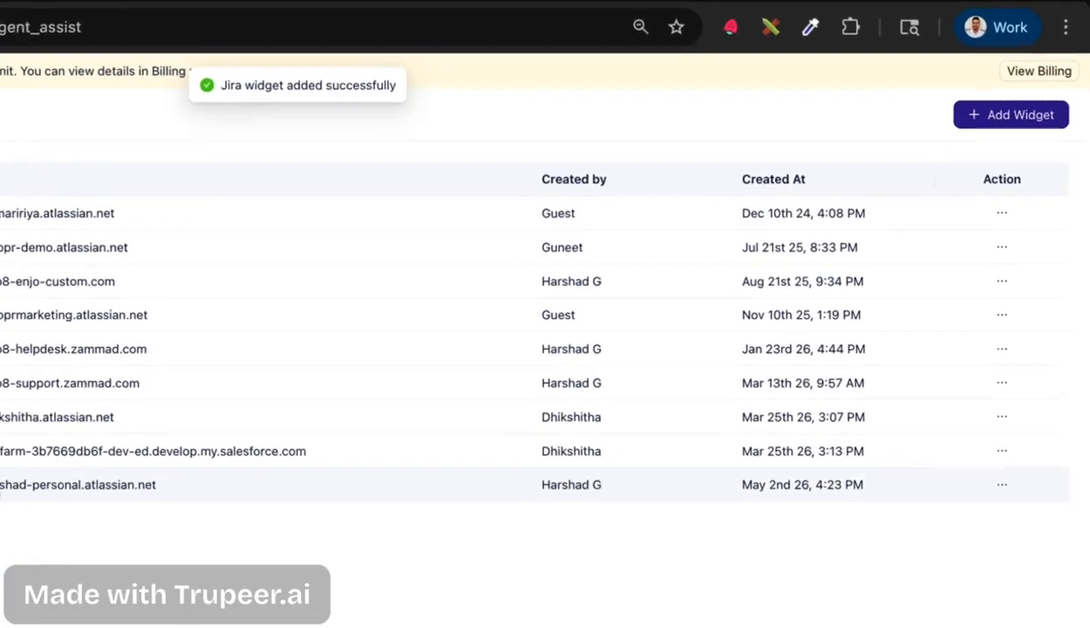
Add a Salesforce Cases widget for the connected account at app8-dev-ed.develop.my.salesforce.com
left_click(988, 119)
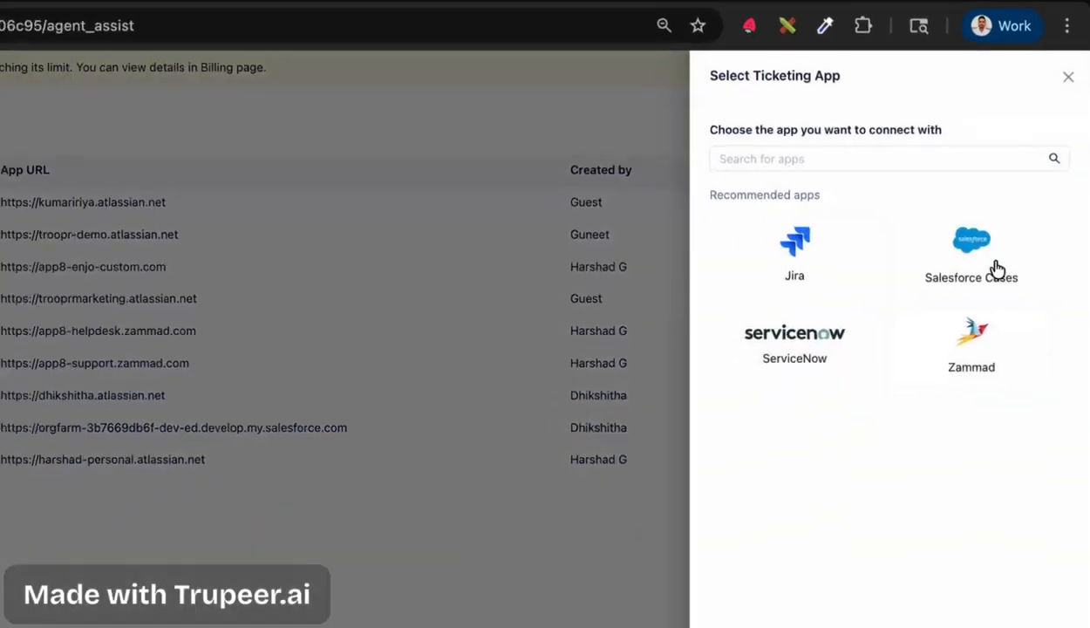
left_click(985, 296)
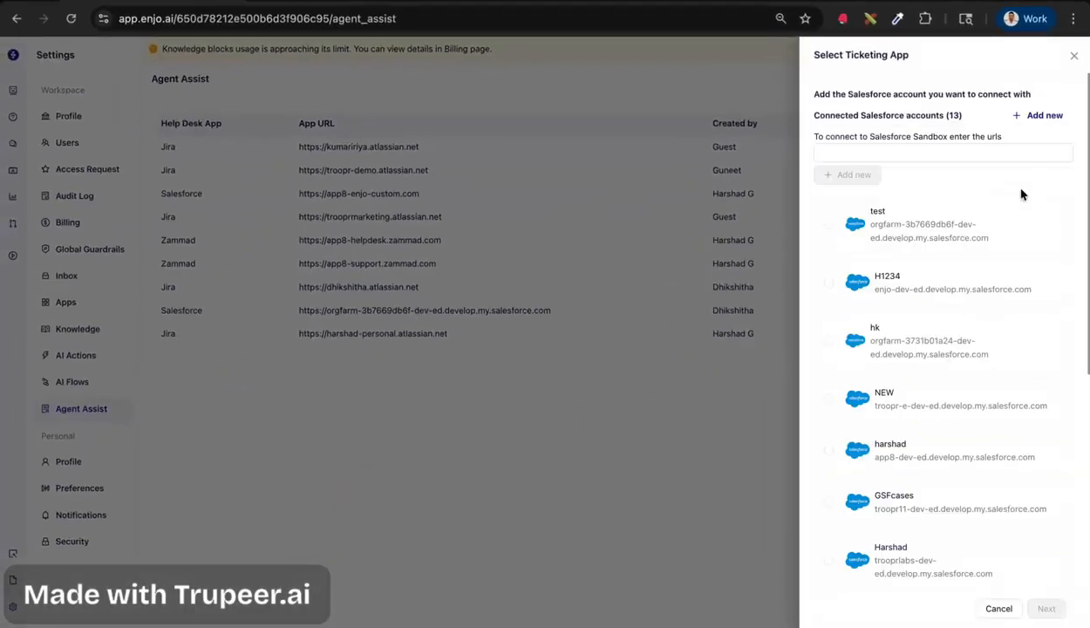
left_click(898, 455)
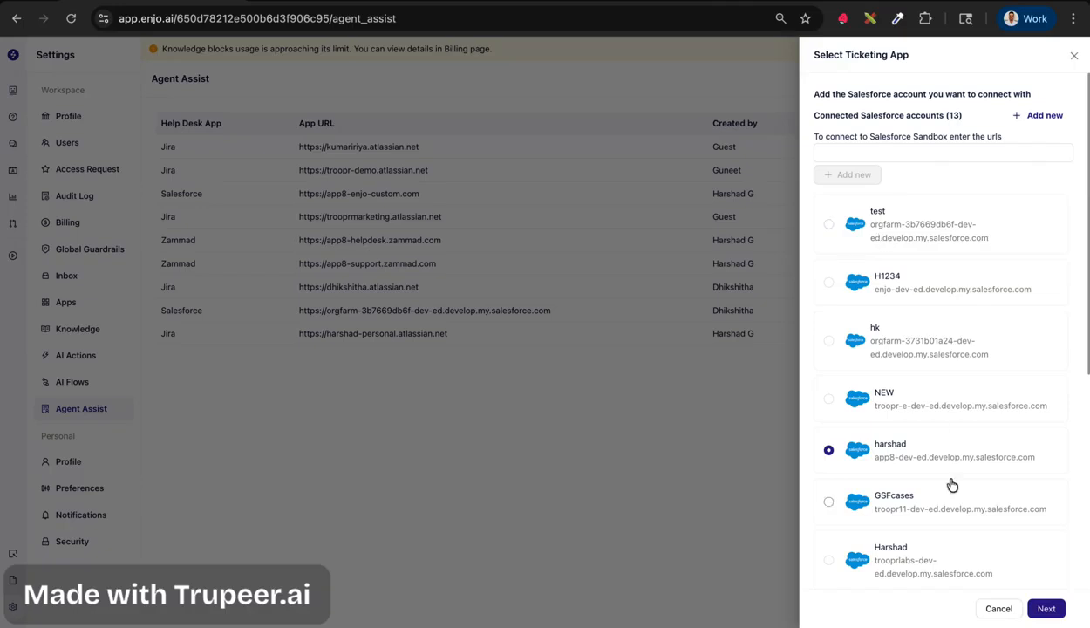
left_click(1046, 608)
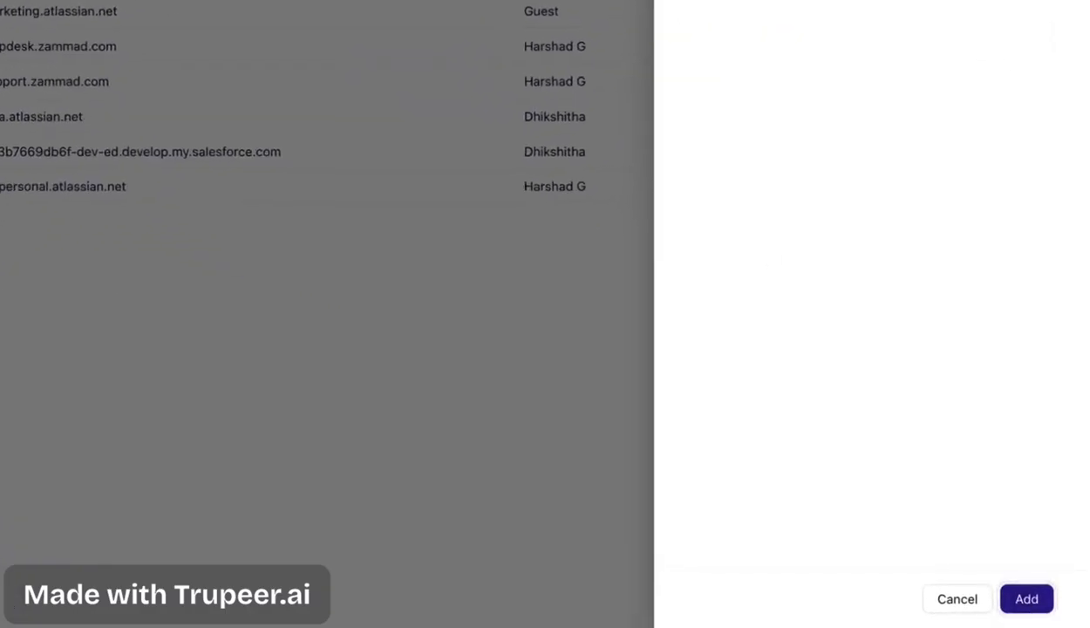
left_click(1026, 599)
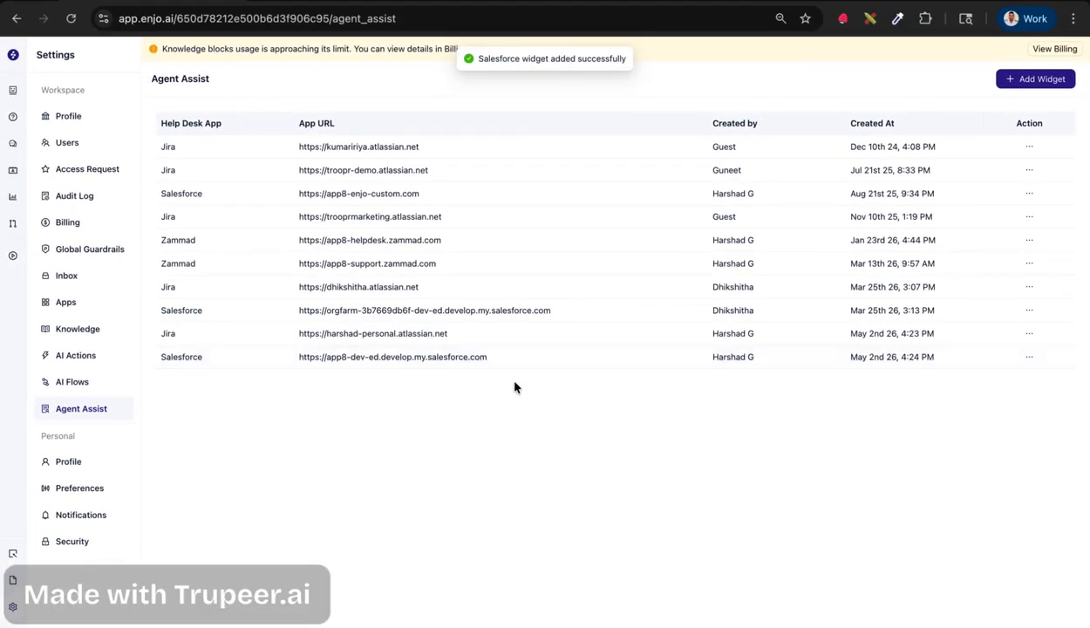
left_click(1016, 80)
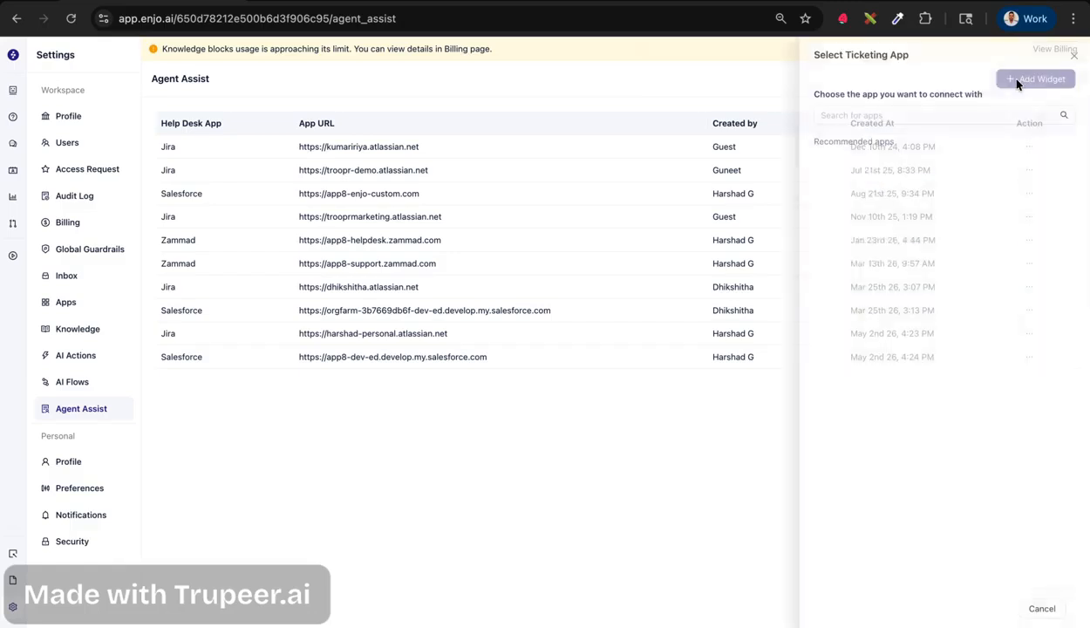
left_click(873, 246)
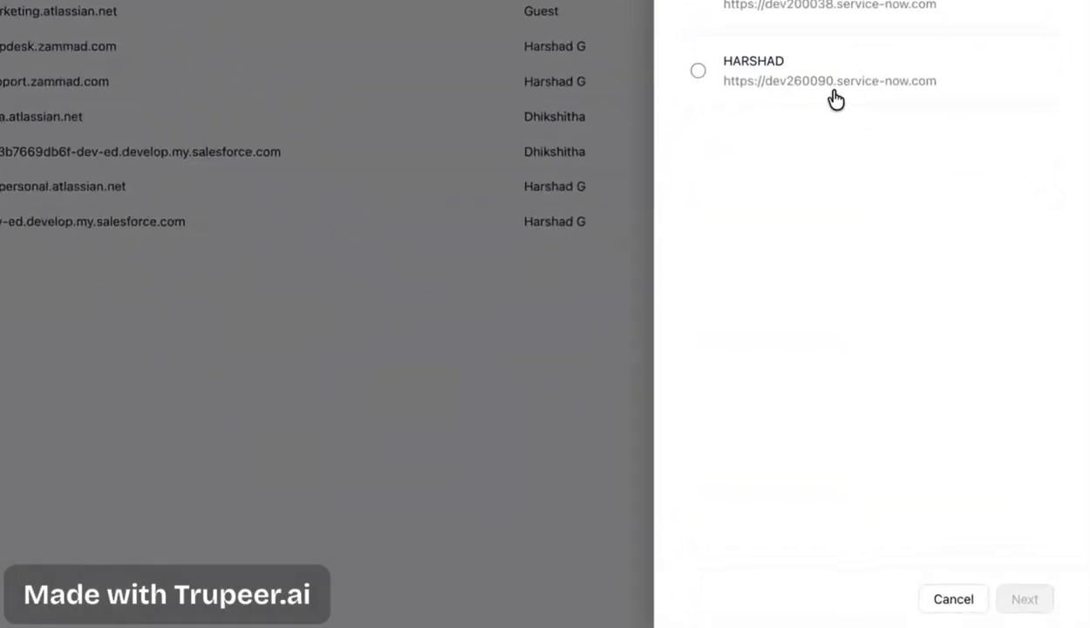
left_click(820, 32)
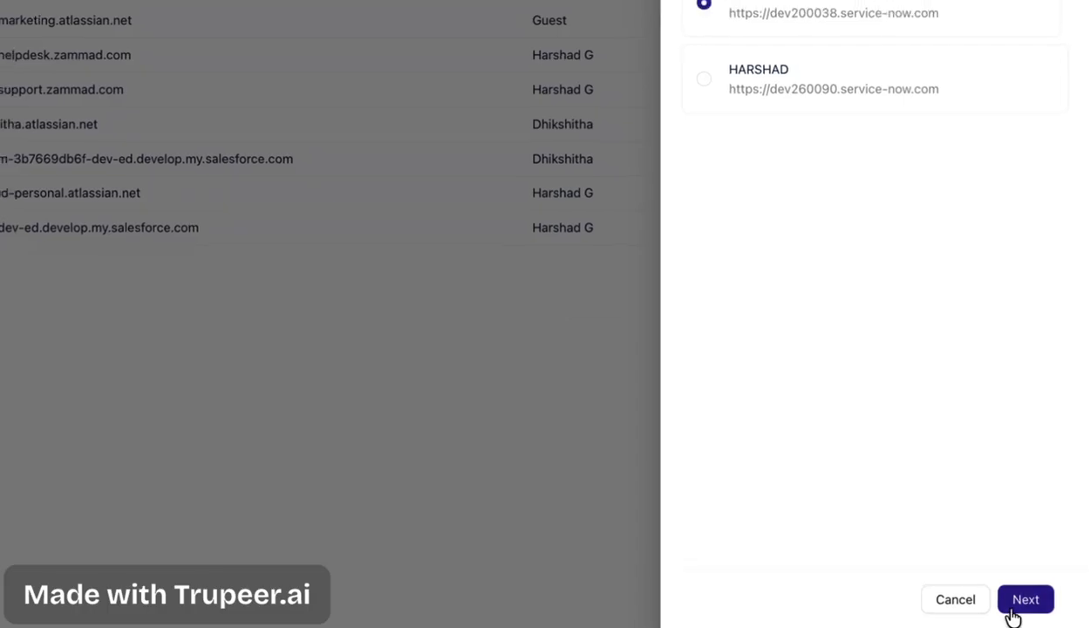
left_click(1014, 608)
left_click(1043, 604)
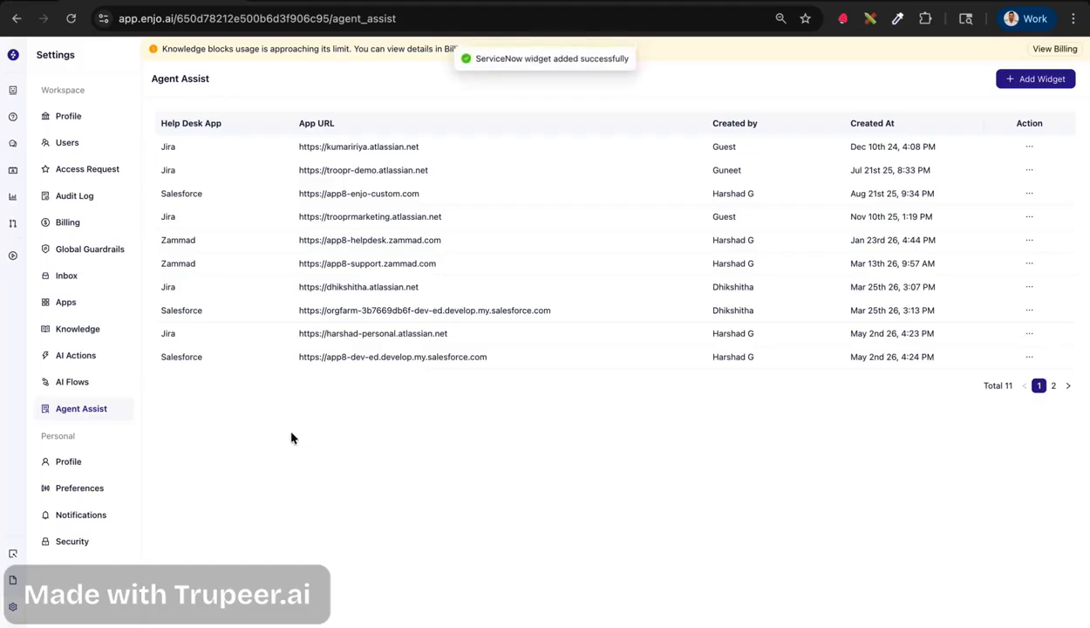
left_click(1053, 385)
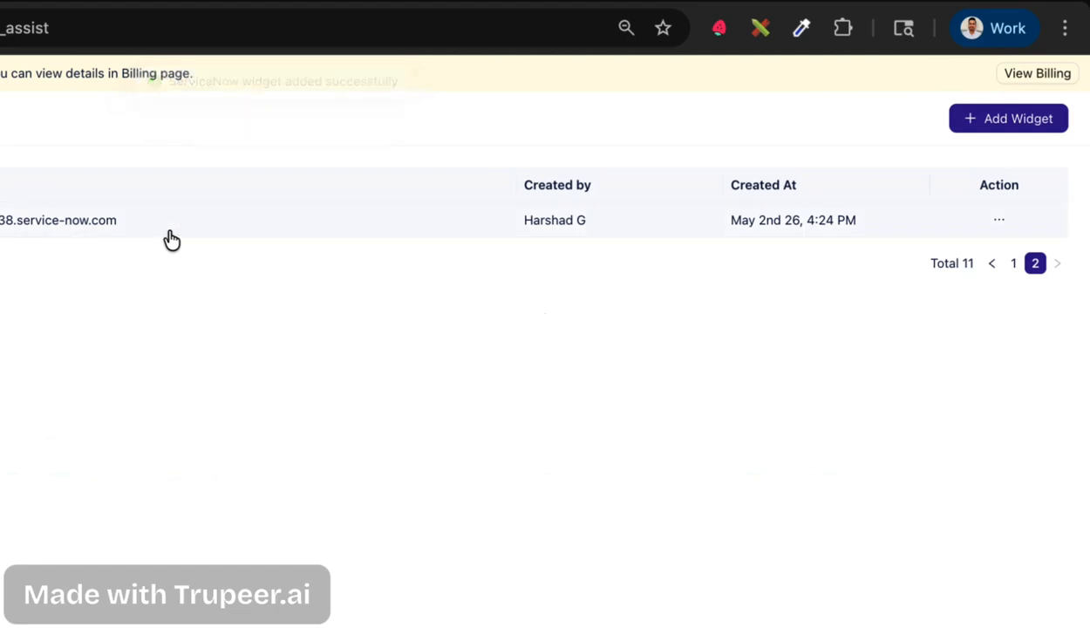
left_click(1018, 123)
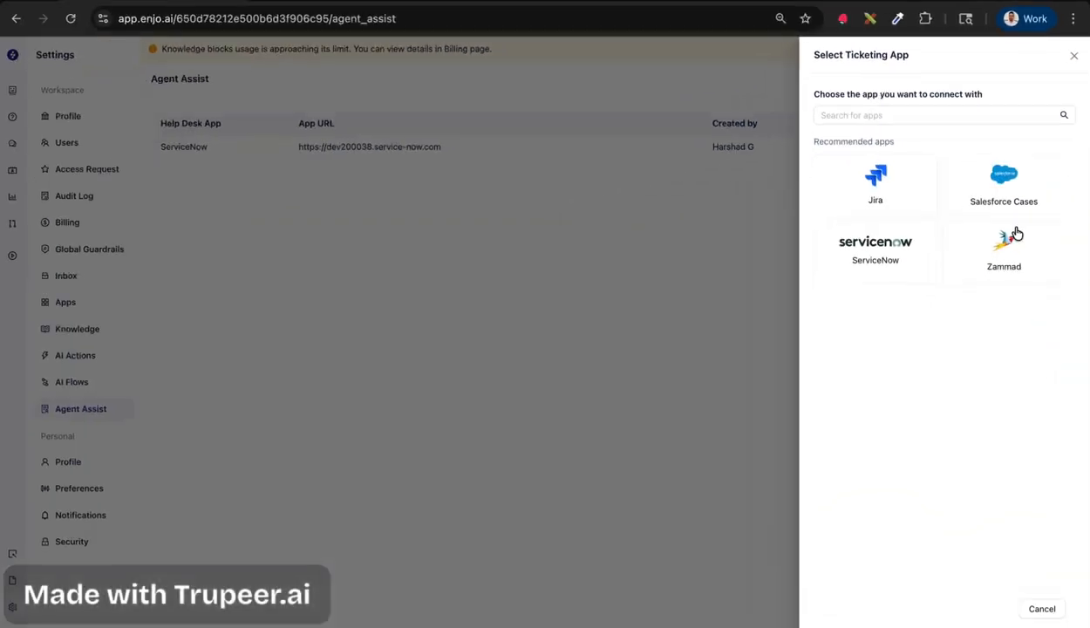
left_click(1012, 396)
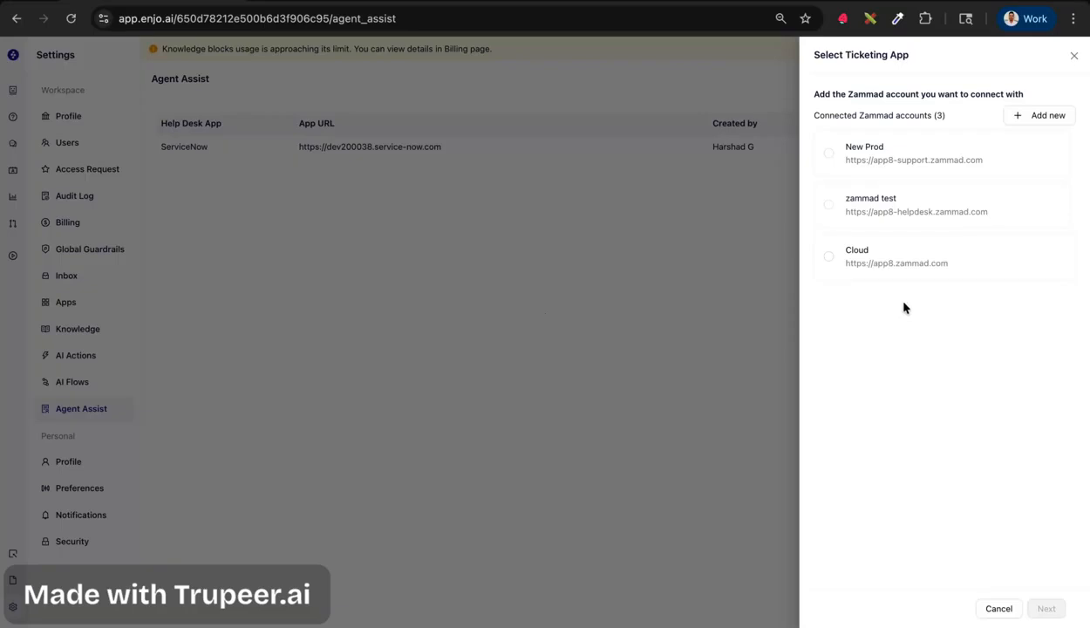
left_click(858, 163)
left_click(1045, 608)
left_click(1046, 608)
left_click(1036, 78)
left_click(1003, 255)
left_click(872, 222)
left_click(1044, 608)
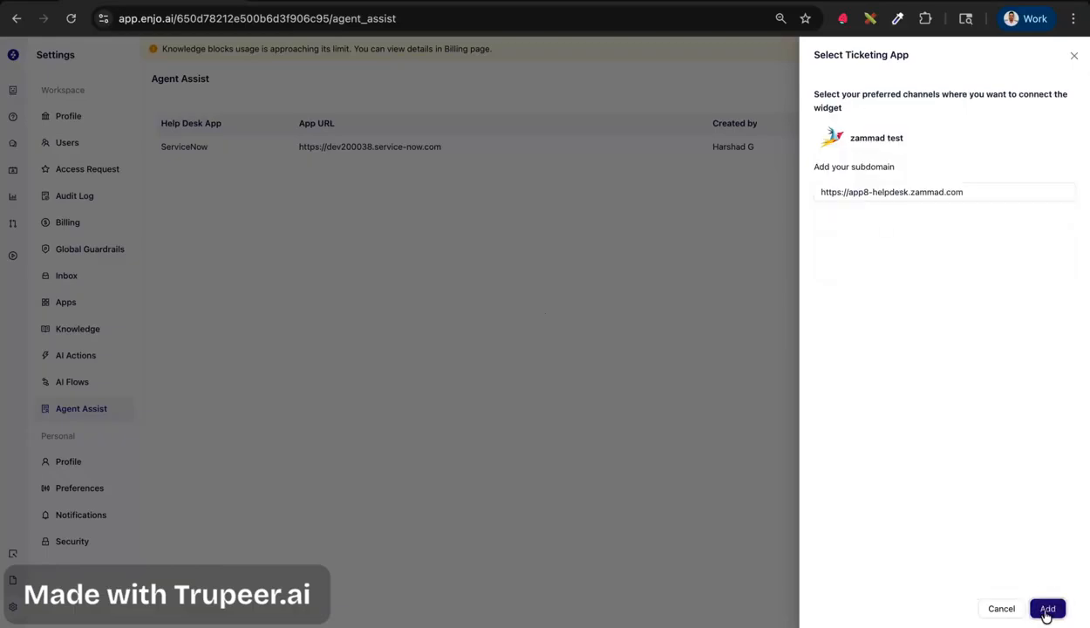
left_click(1045, 610)
left_click(1035, 80)
left_click_drag(490, 57, 614, 65)
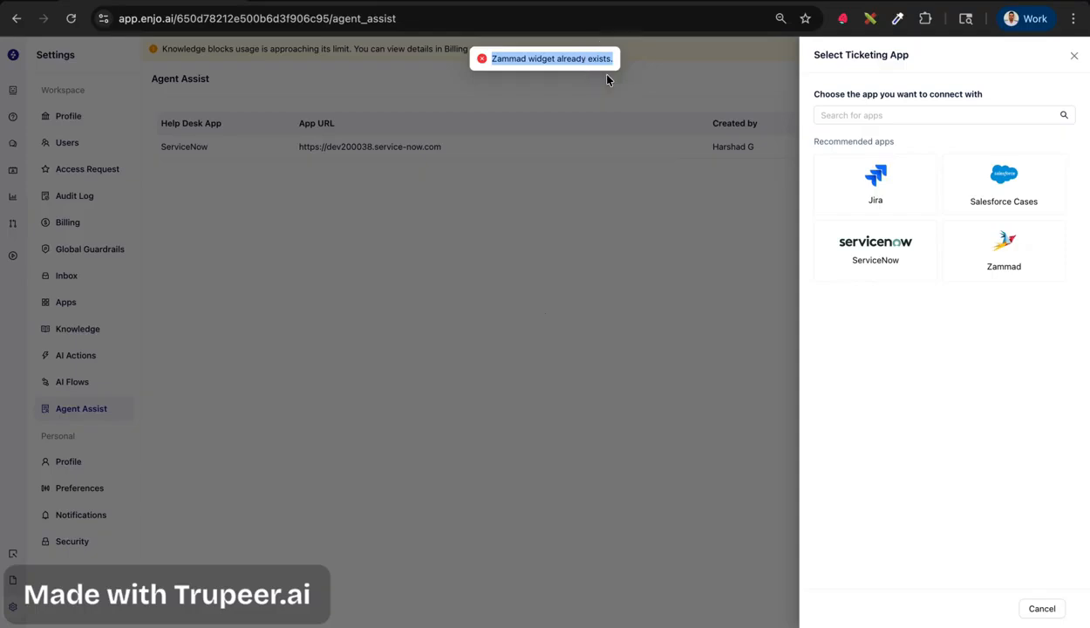
left_click(994, 266)
left_click(994, 270)
left_click(1045, 608)
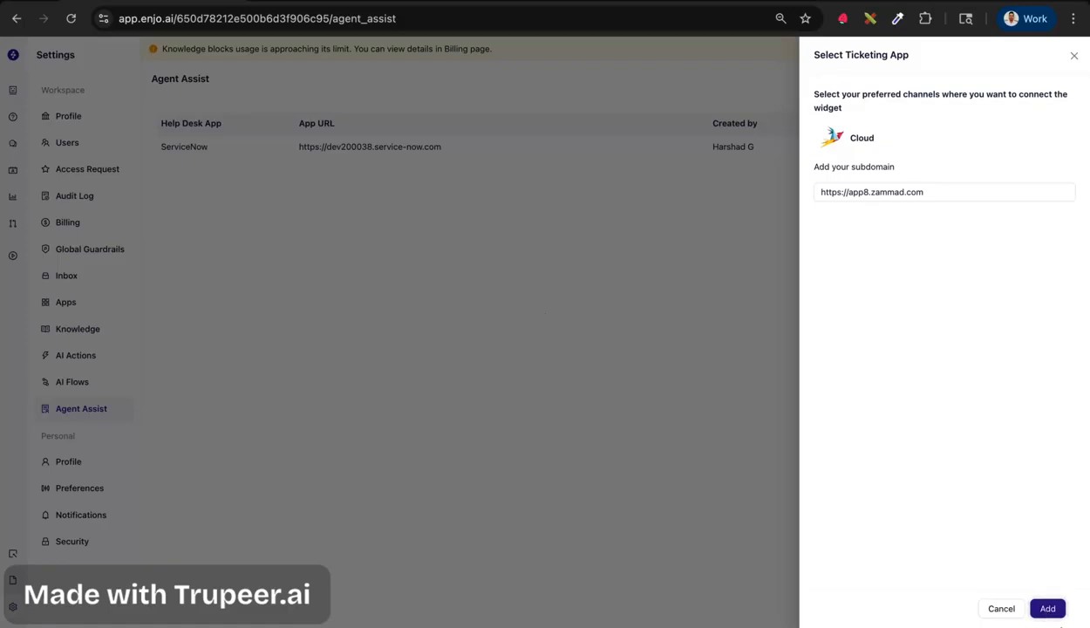
left_click(1045, 609)
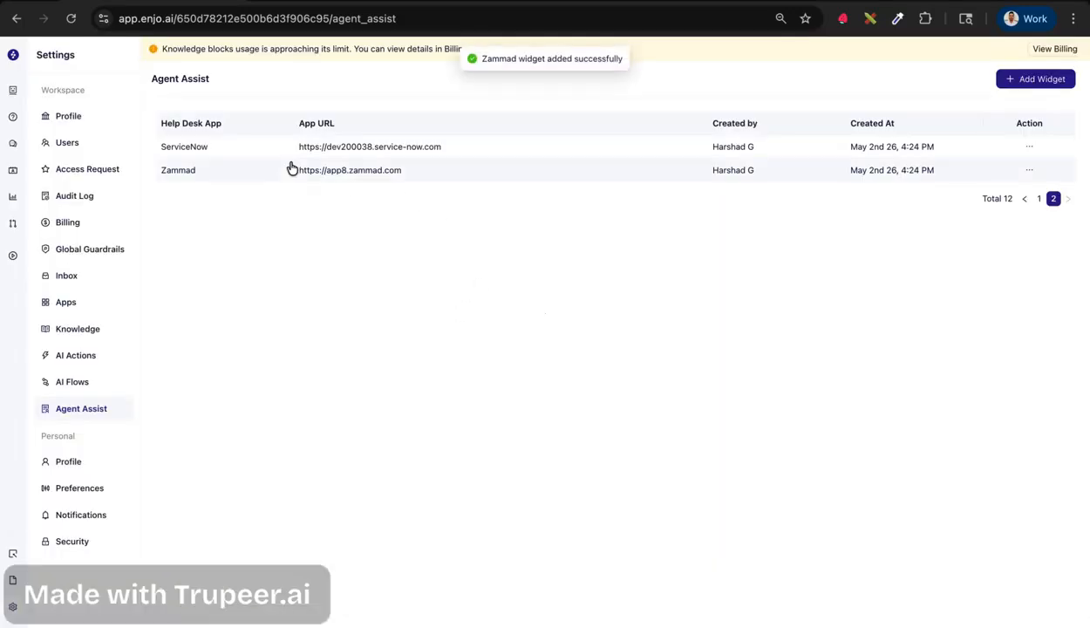
Look at the app8.zammad.com widget's settings, return to the list and open the app8-dev-ed.develop.my.salesforce.com widget's settings
left_click(453, 173)
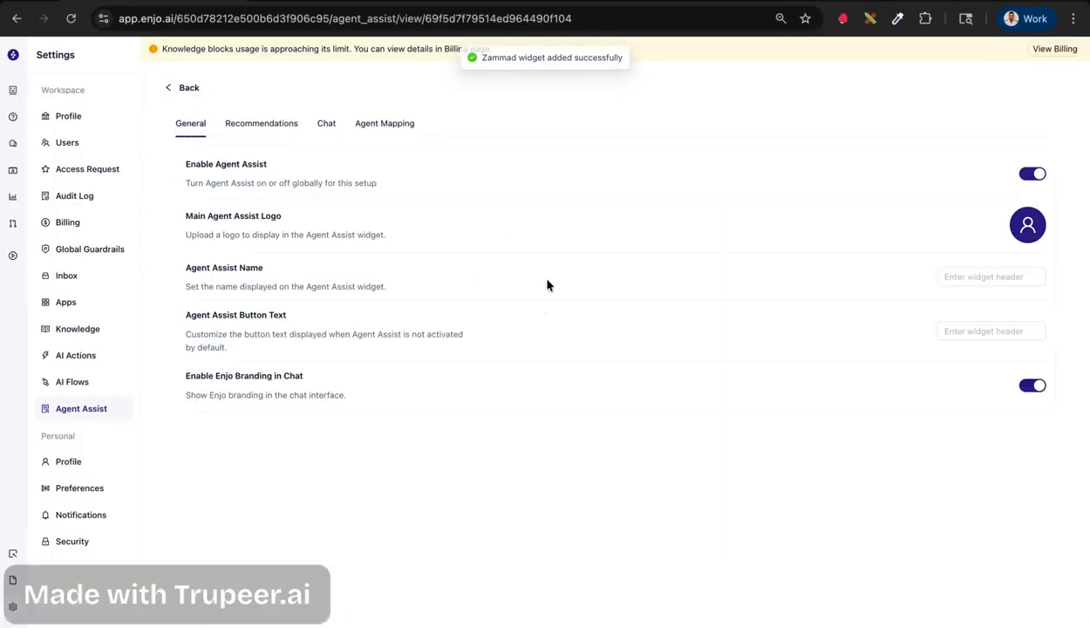
left_click(179, 89)
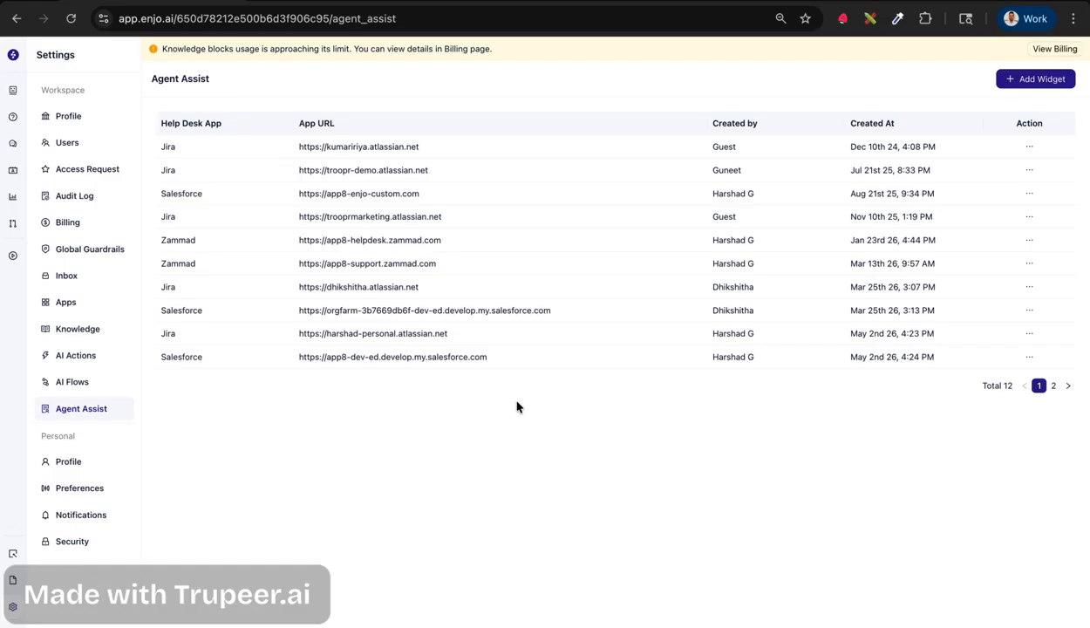
left_click(446, 356)
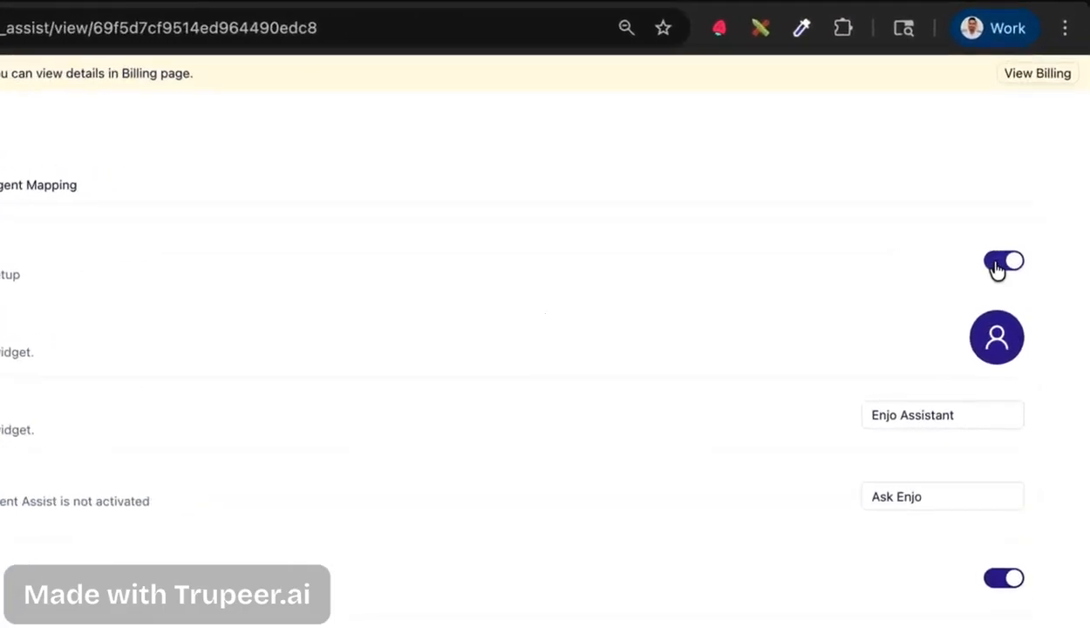
Switch Agent Assist off and back on for this setup, and review the Main Agent Assist Logo setting
left_click(985, 262)
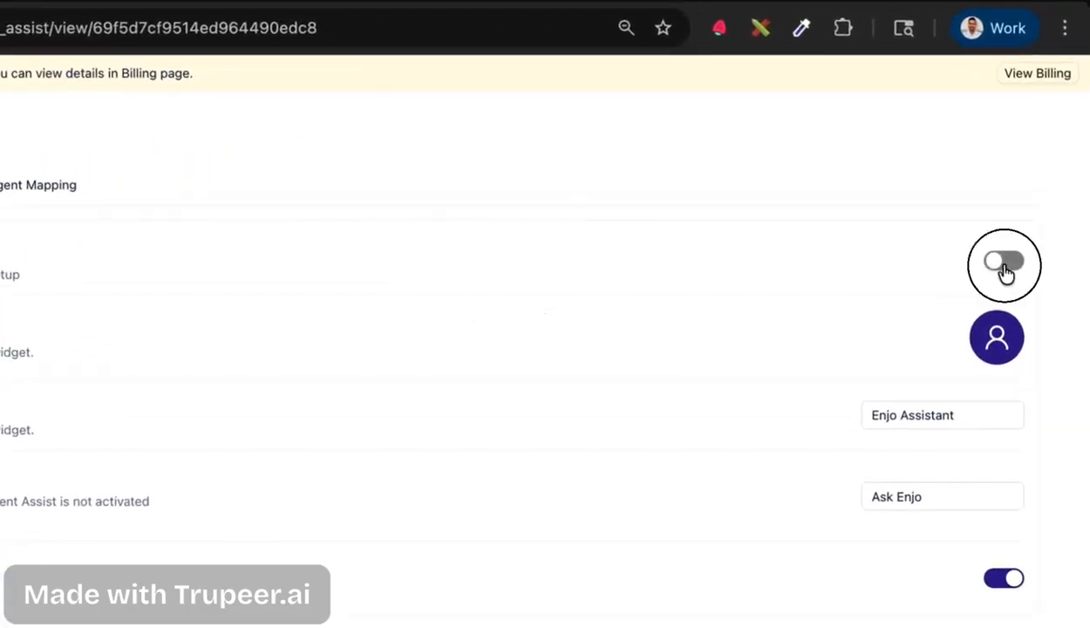
left_click(1004, 262)
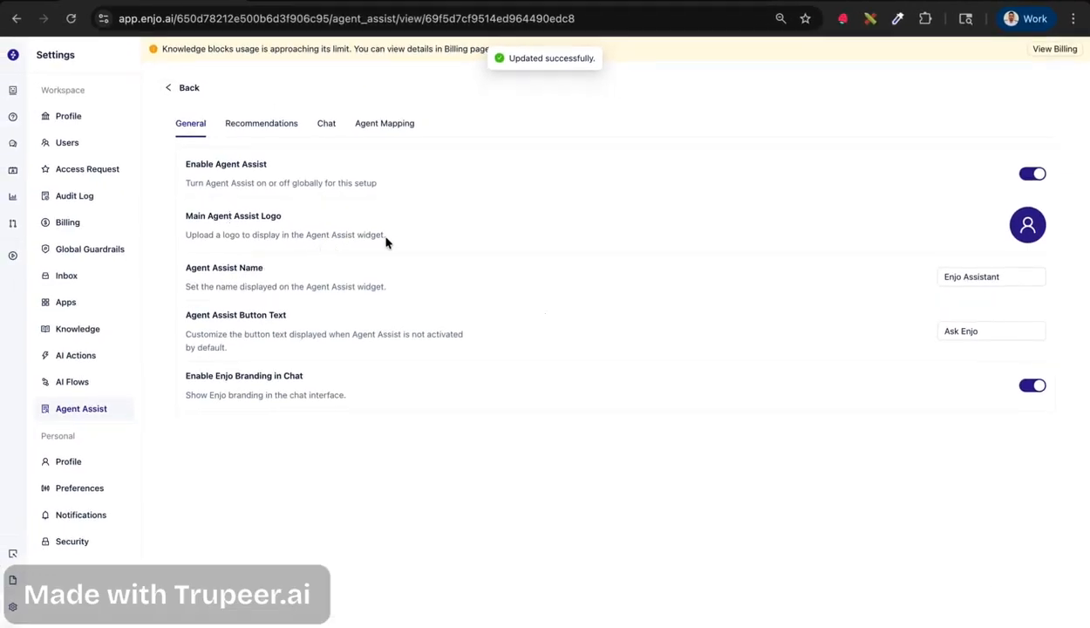
left_click_drag(381, 242, 183, 220)
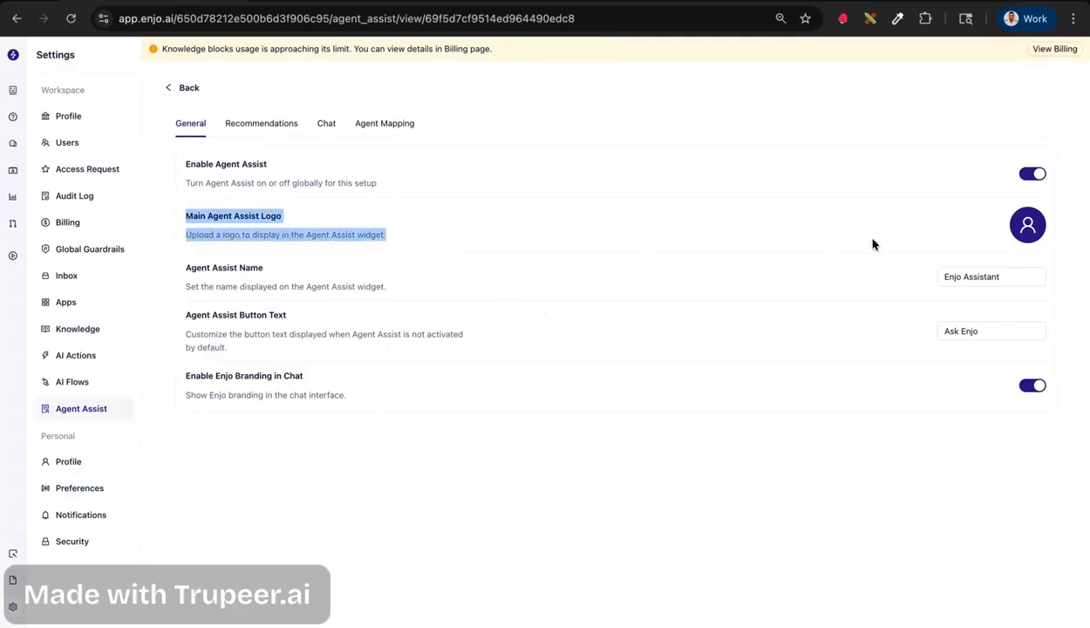
left_click(221, 280)
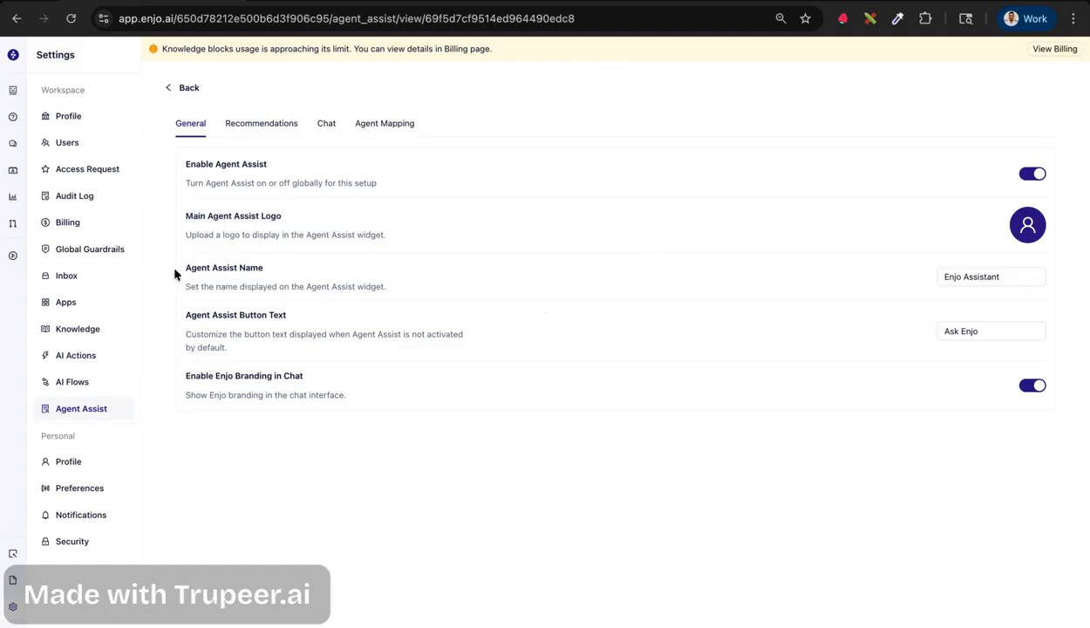
Set the Agent Assist Name of the Salesforce widget to Workday
left_click_drag(191, 268, 322, 285)
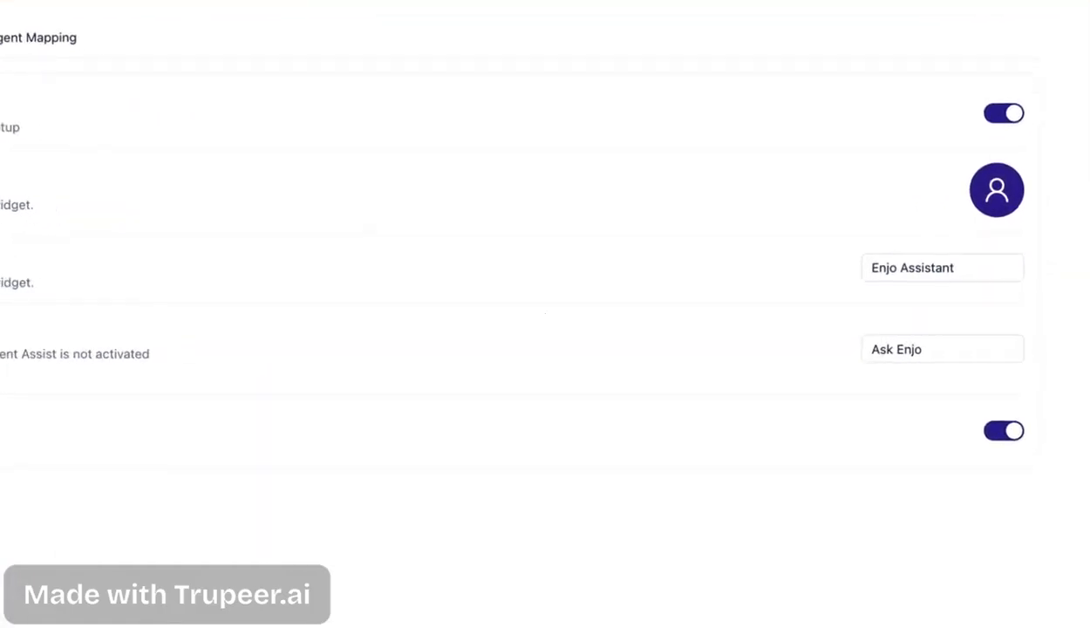
triple_click(863, 268)
type("Workday")
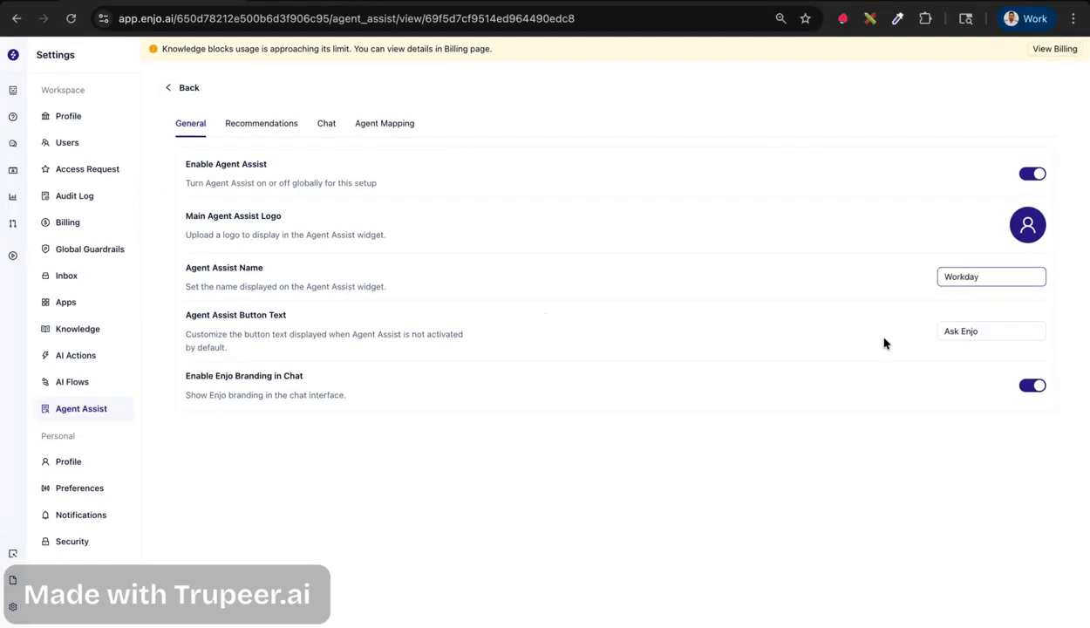
left_click(883, 343)
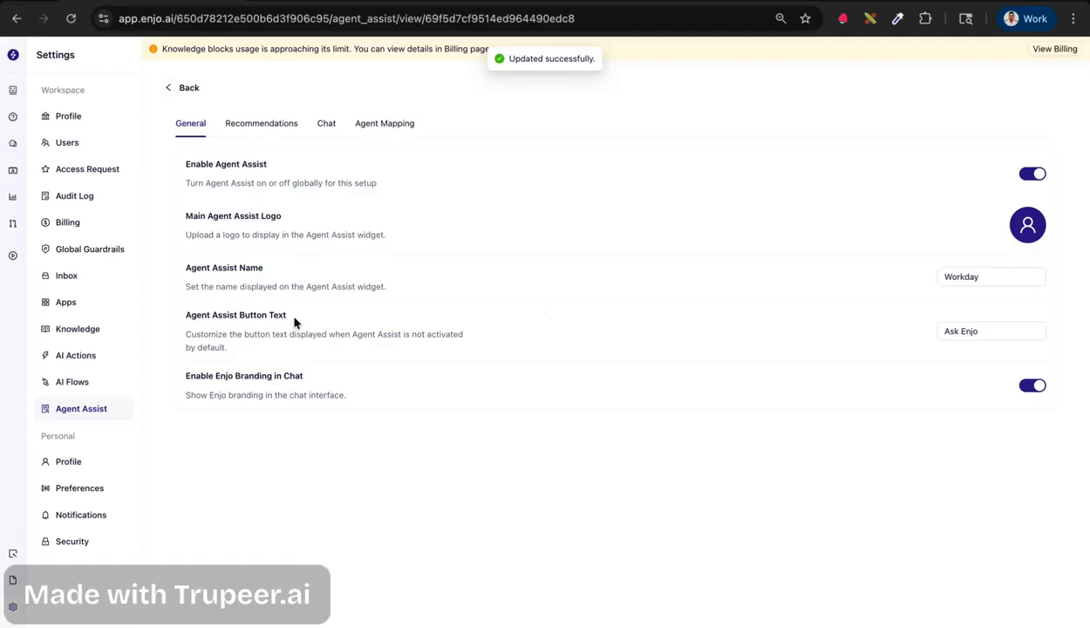
Change the Agent Assist Button Text to Ask Me
double_click(966, 331)
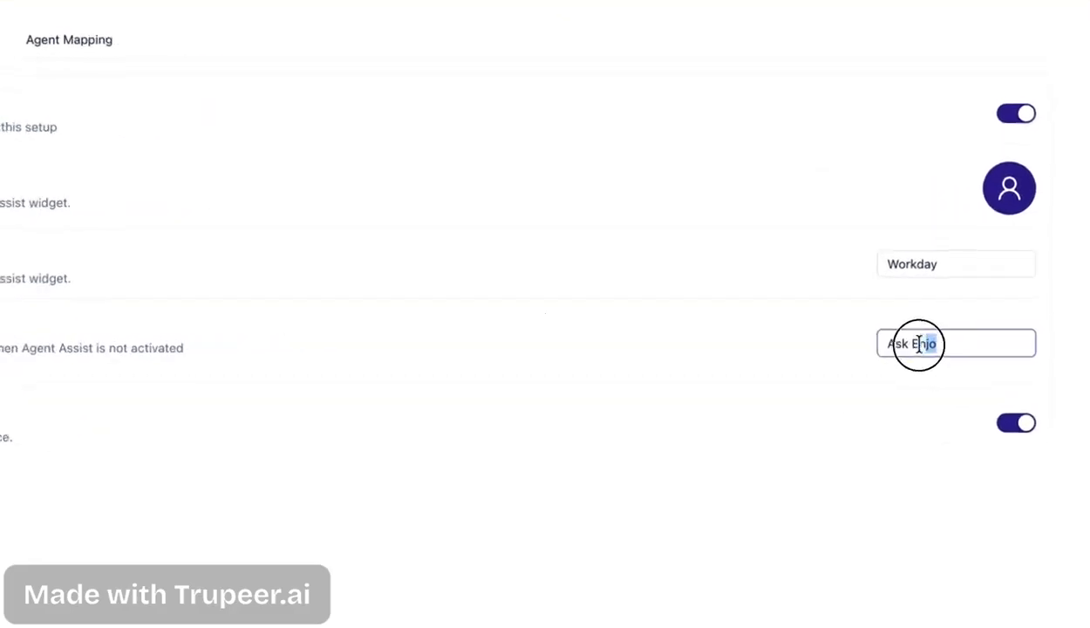
type("Me")
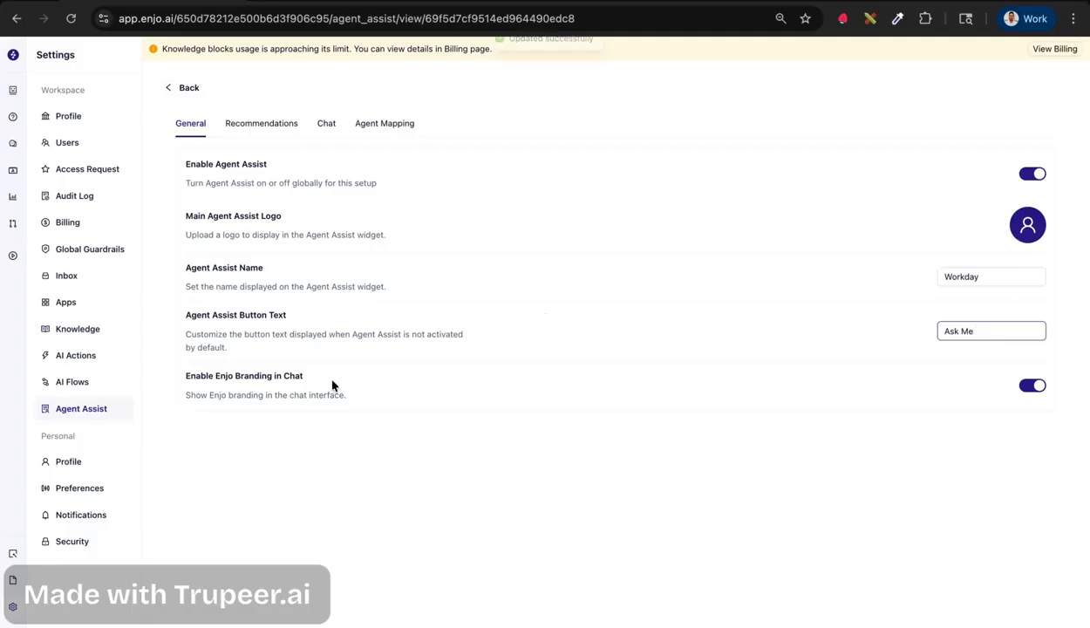
left_click_drag(182, 373, 362, 396)
left_click(401, 394)
Switch Enjo branding in chat off and back on
left_click(1032, 387)
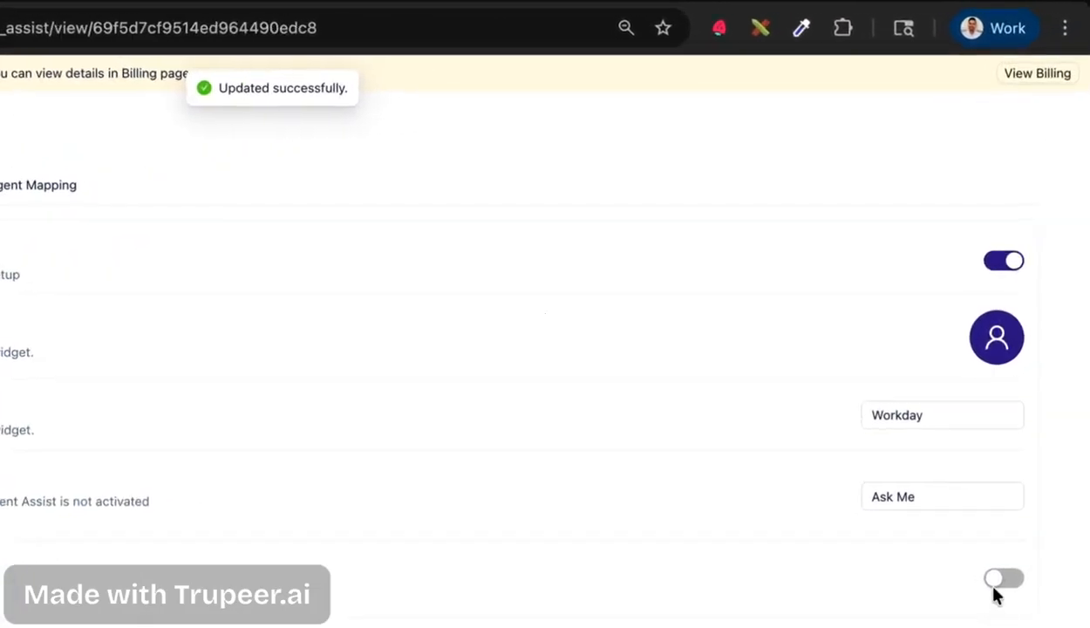
left_click(1025, 408)
left_click(1003, 578)
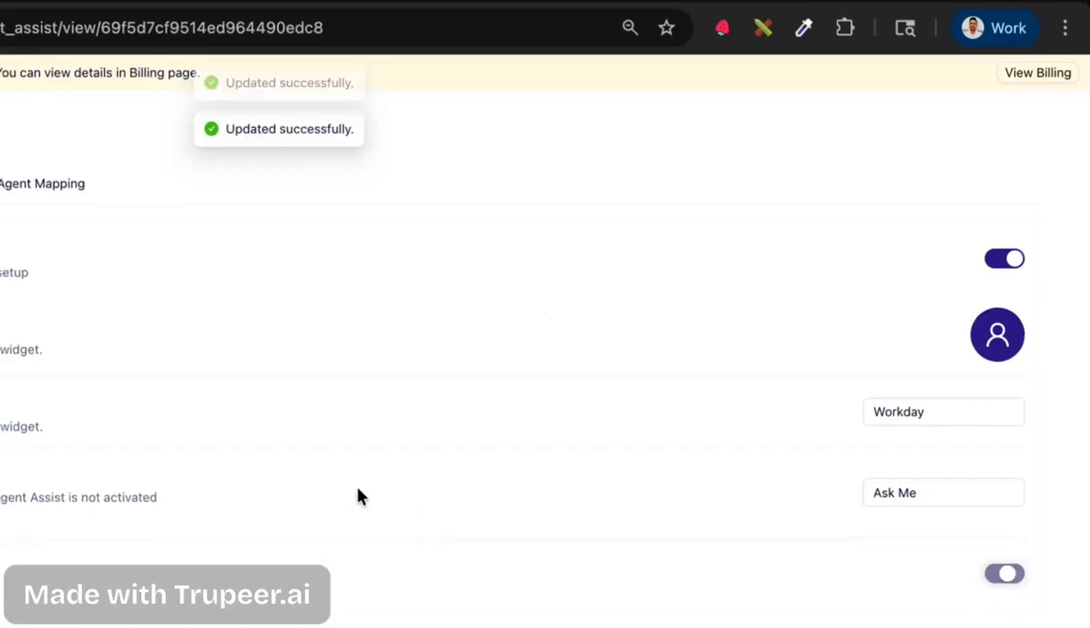
Set the Case Summary's Summary Length to Concise in the Salesforce widget's recommendation settings
left_click(265, 132)
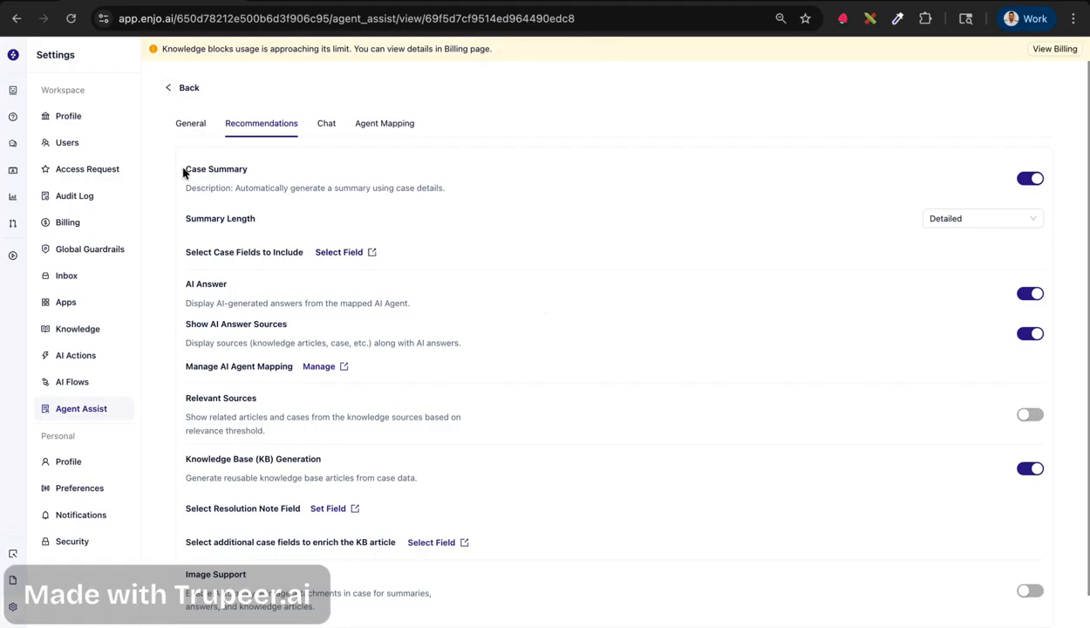
left_click_drag(183, 173, 264, 172)
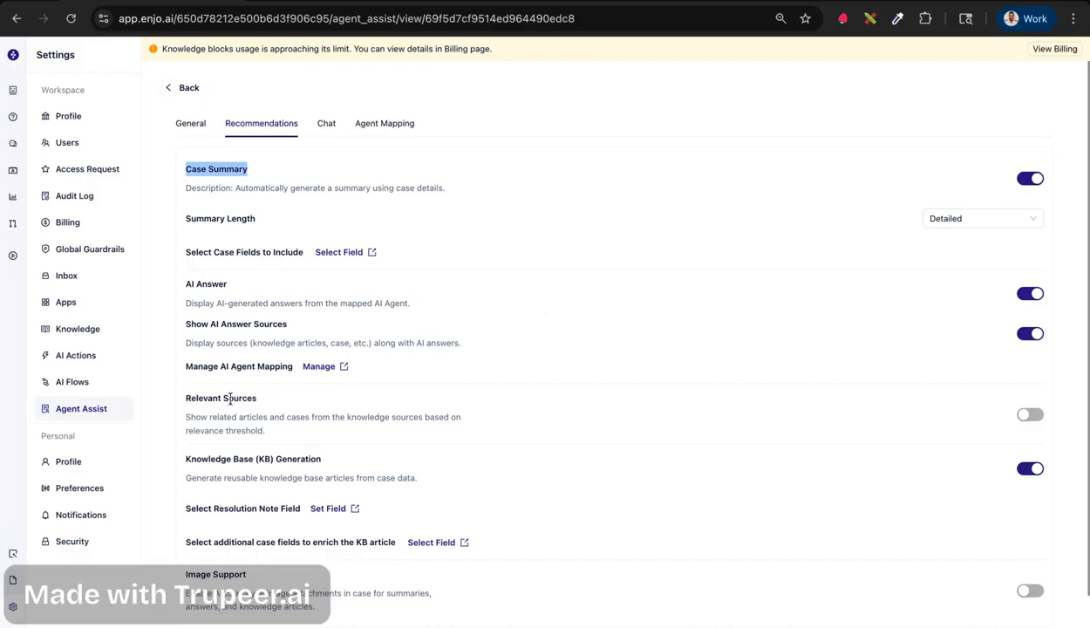
scroll(321, 541, "down", 1)
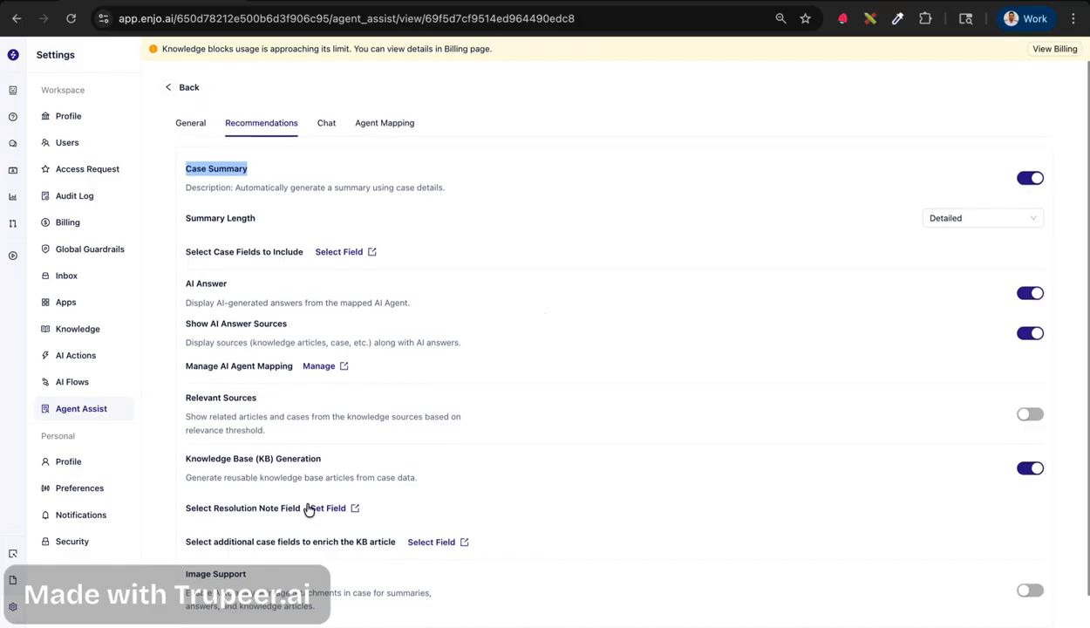
left_click(182, 469)
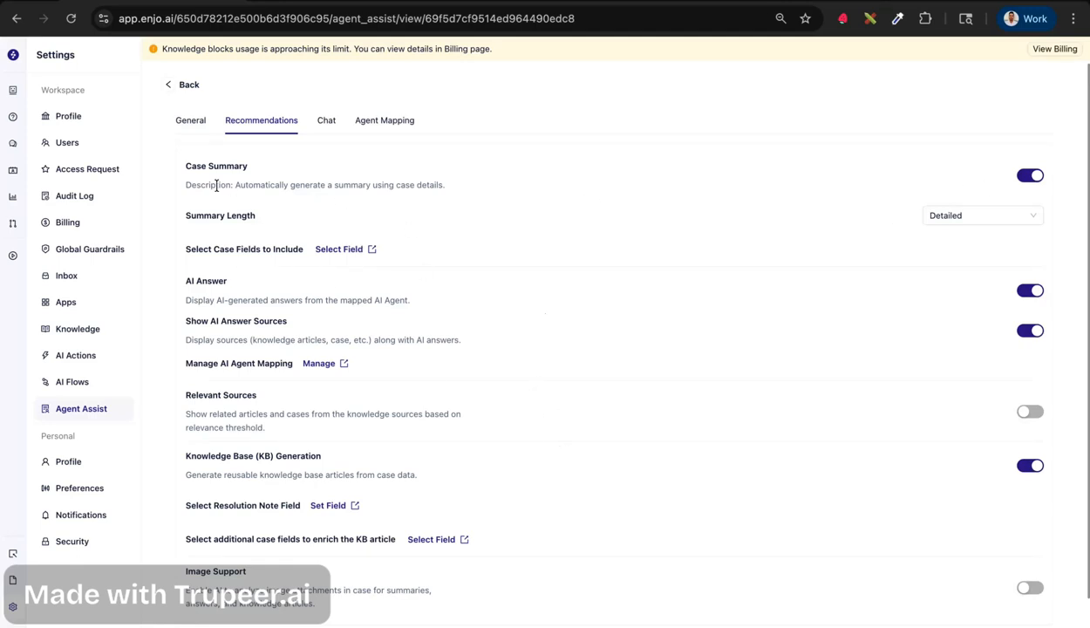
left_click(951, 211)
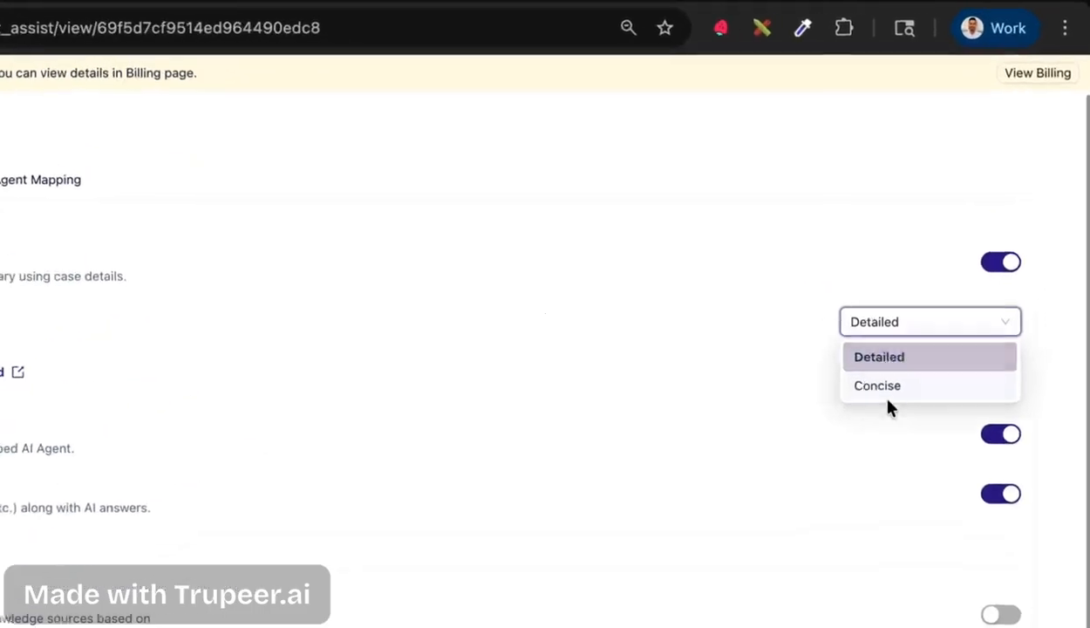
left_click(887, 398)
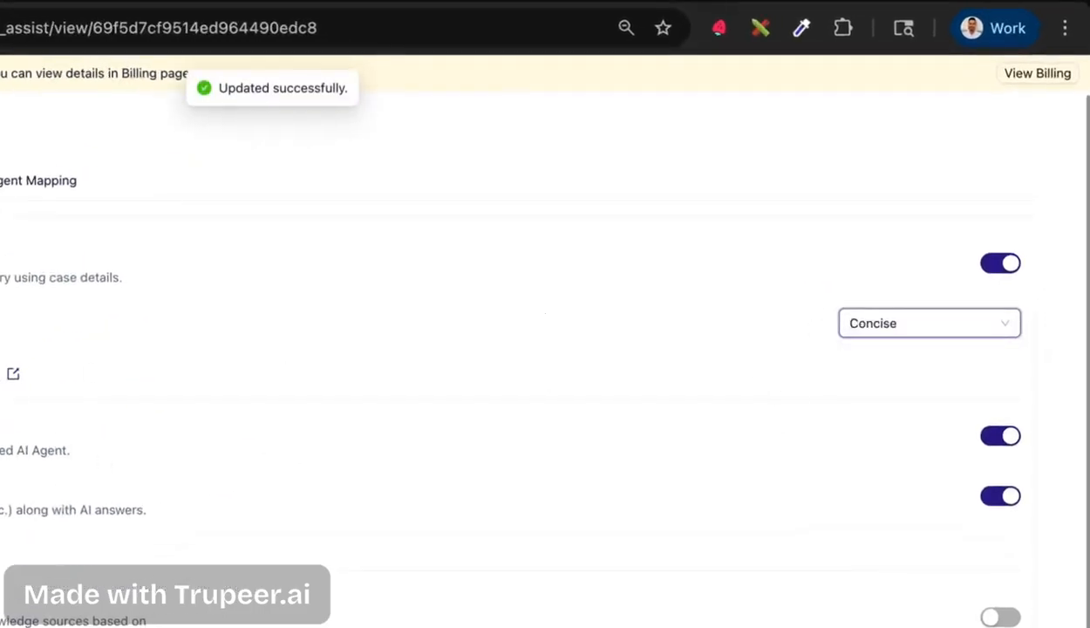
Review the case fields available for inclusion in the case summary, and close the summary context settings without selecting any
left_click(13, 373)
scroll(885, 319, "down", 6)
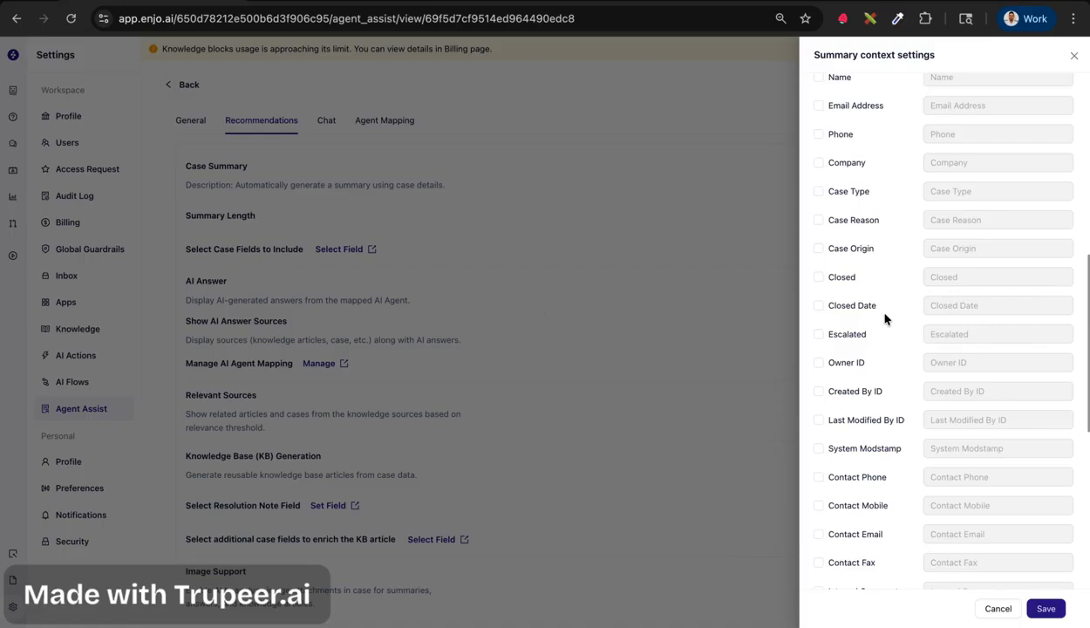
scroll(898, 349, "down", 2)
scroll(907, 346, "up", 5)
scroll(908, 345, "down", 10)
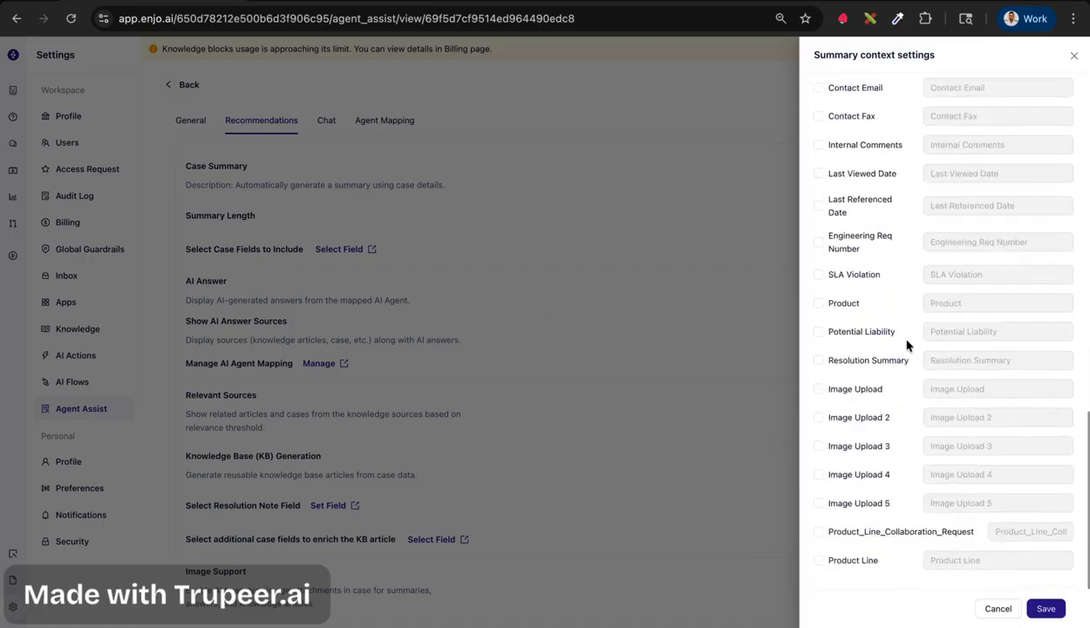
left_click(650, 316)
Switch AI Answer off and back on in the recommendation settings
left_click_drag(185, 167, 250, 167)
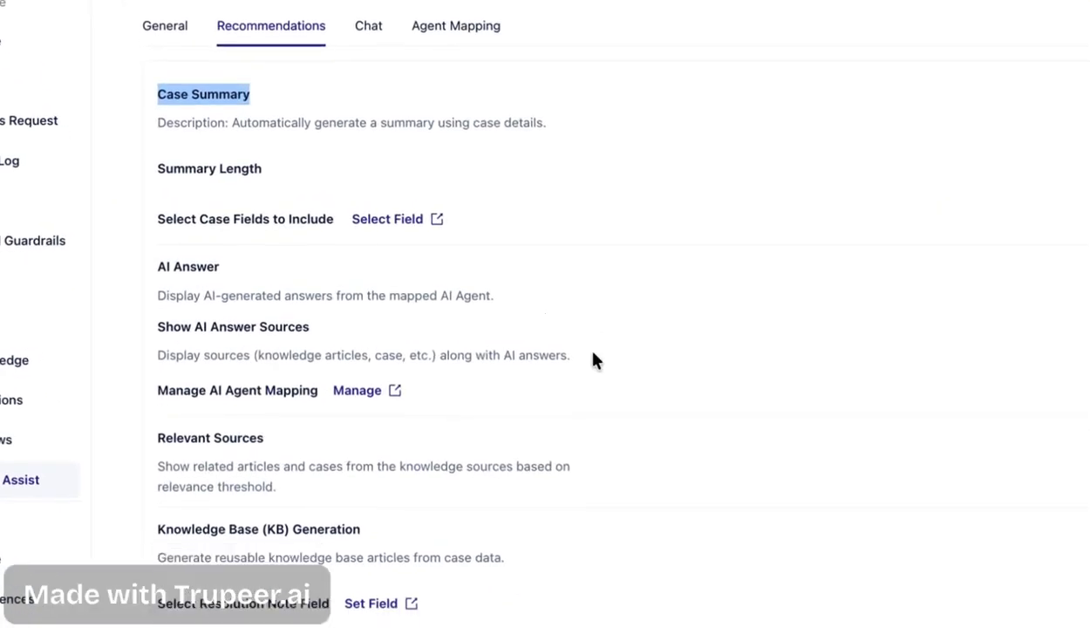
scroll(524, 305, "down", 1)
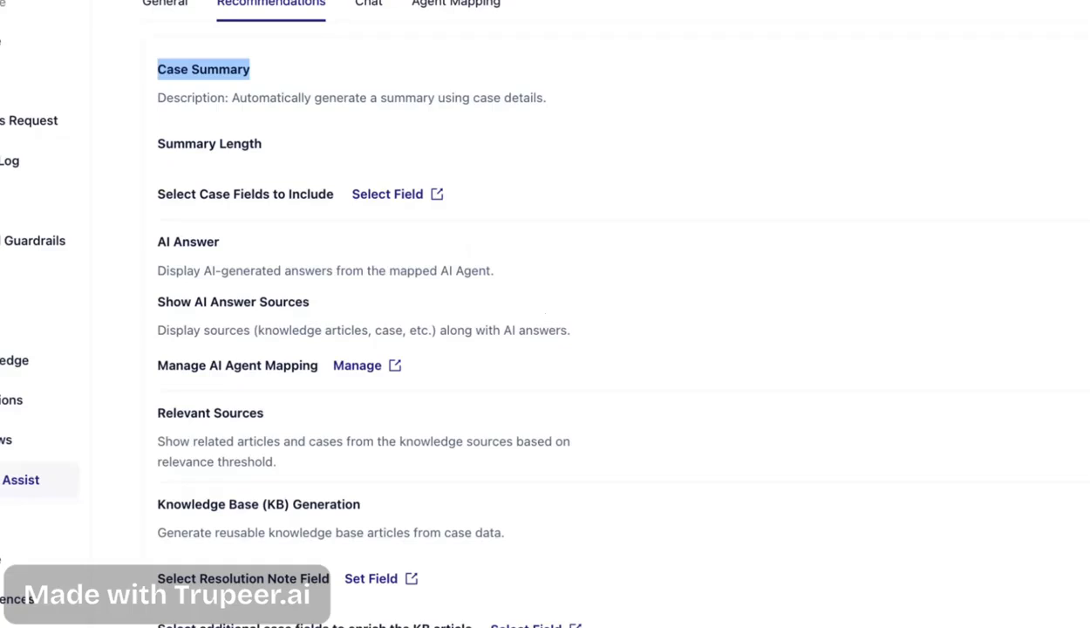
left_click(1034, 256)
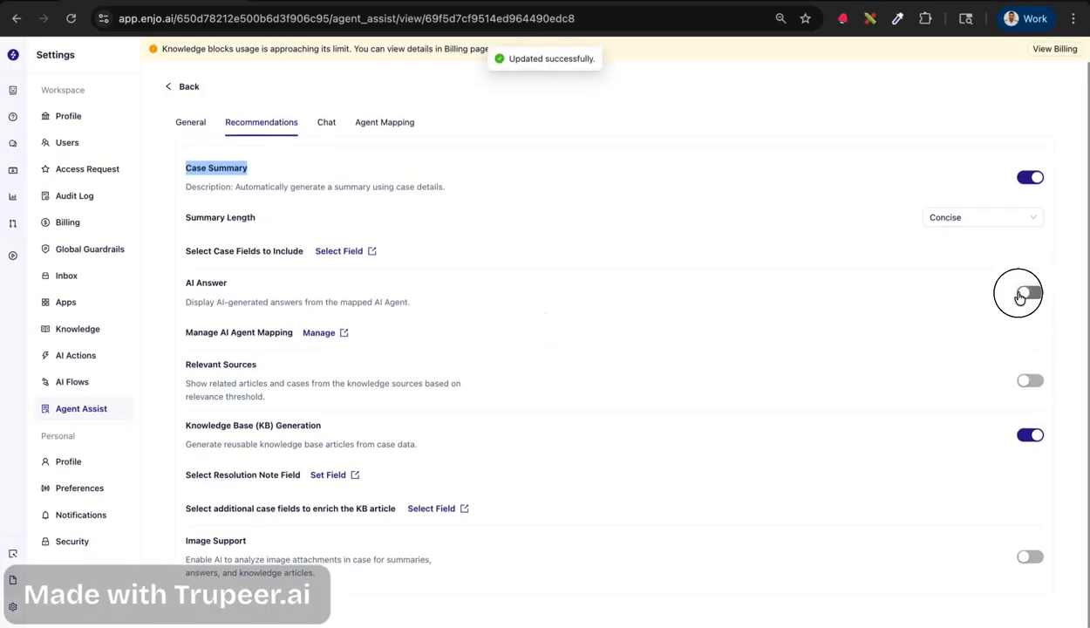
left_click(1020, 297)
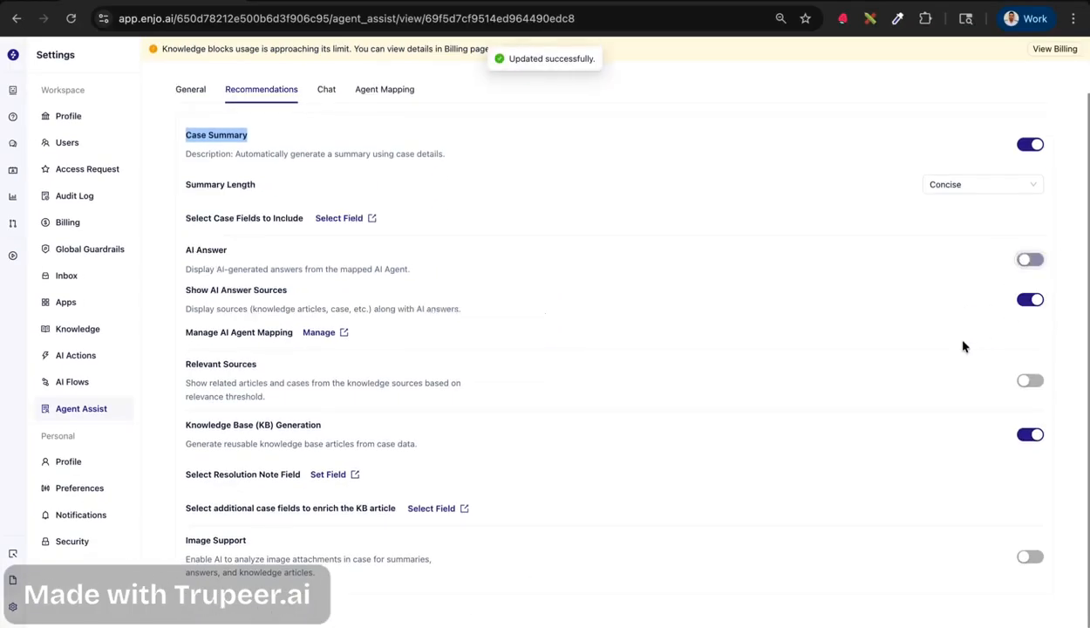
Review the Show AI Answer Sources option and the Agent Mapping page, and return to the recommendation settings
left_click_drag(460, 309, 534, 313)
left_click(529, 297)
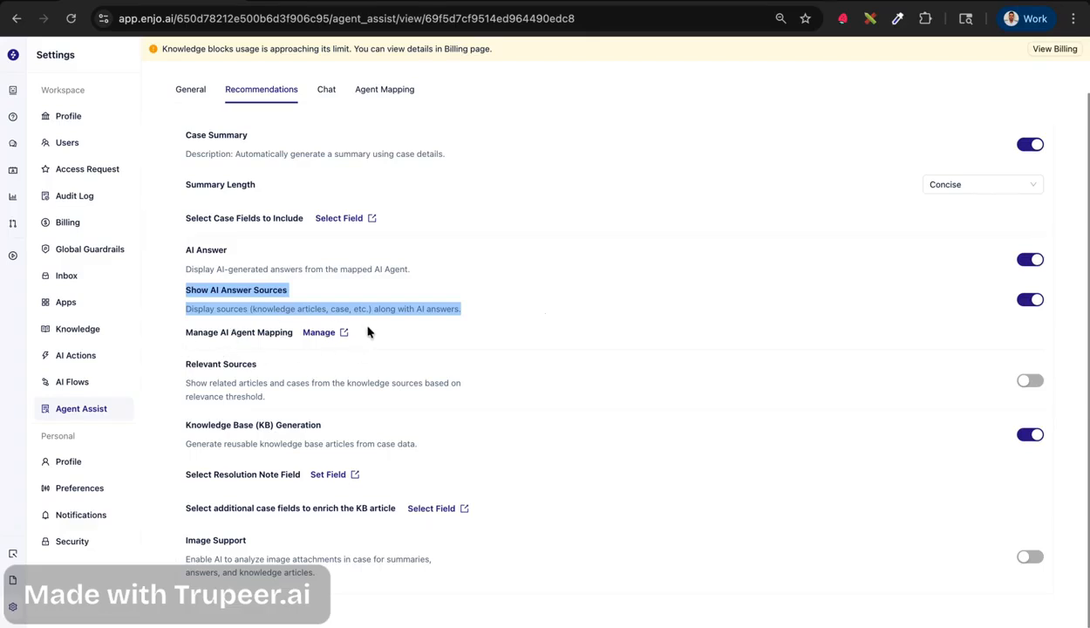
left_click(385, 90)
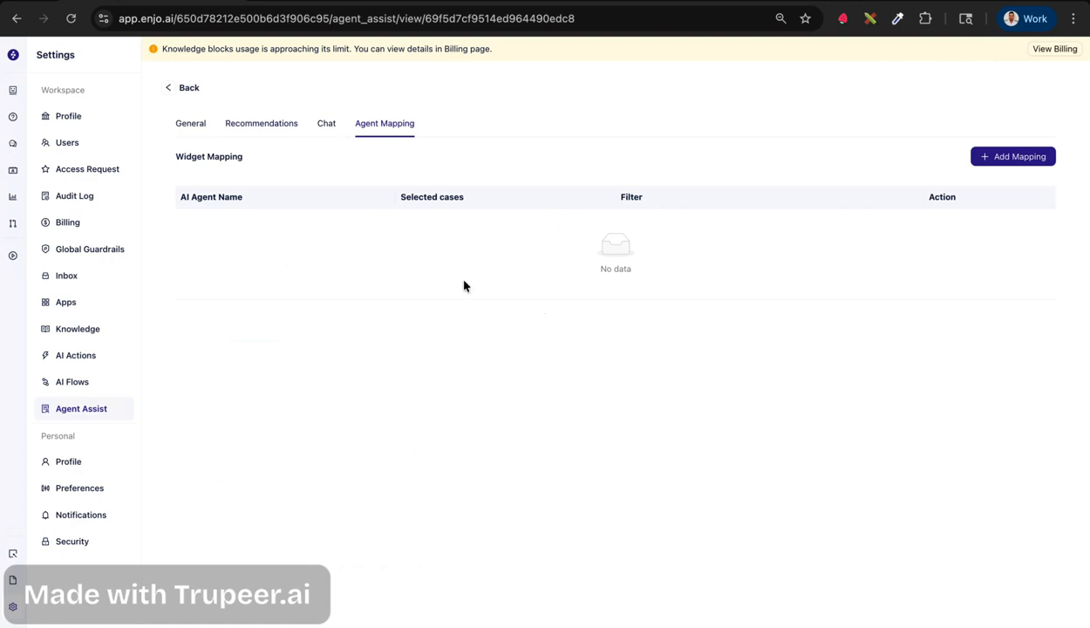
left_click(263, 127)
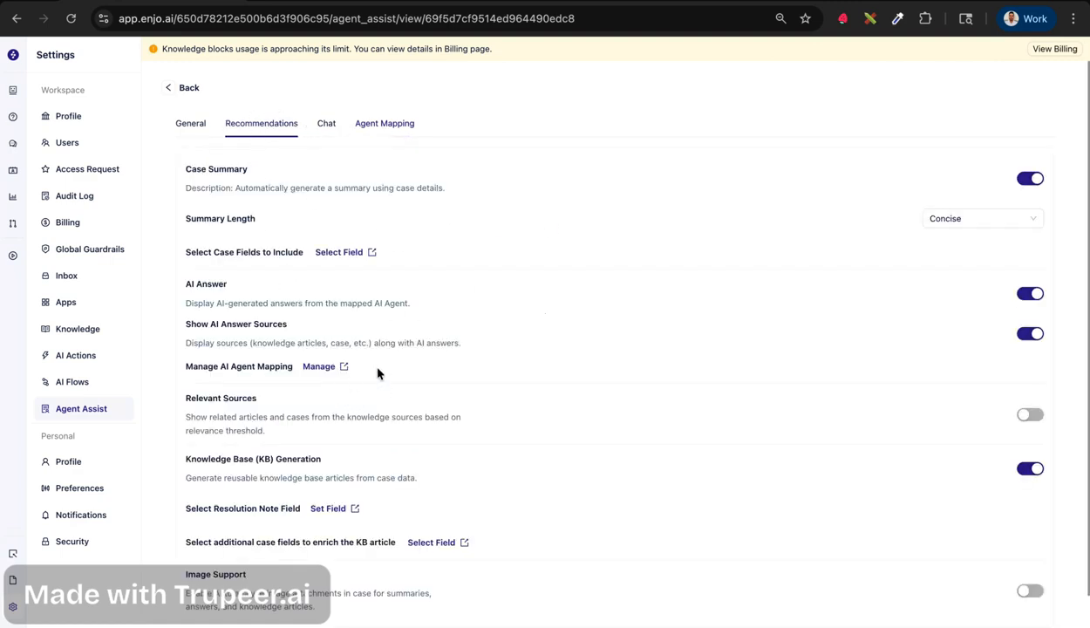
left_click_drag(295, 367, 187, 285)
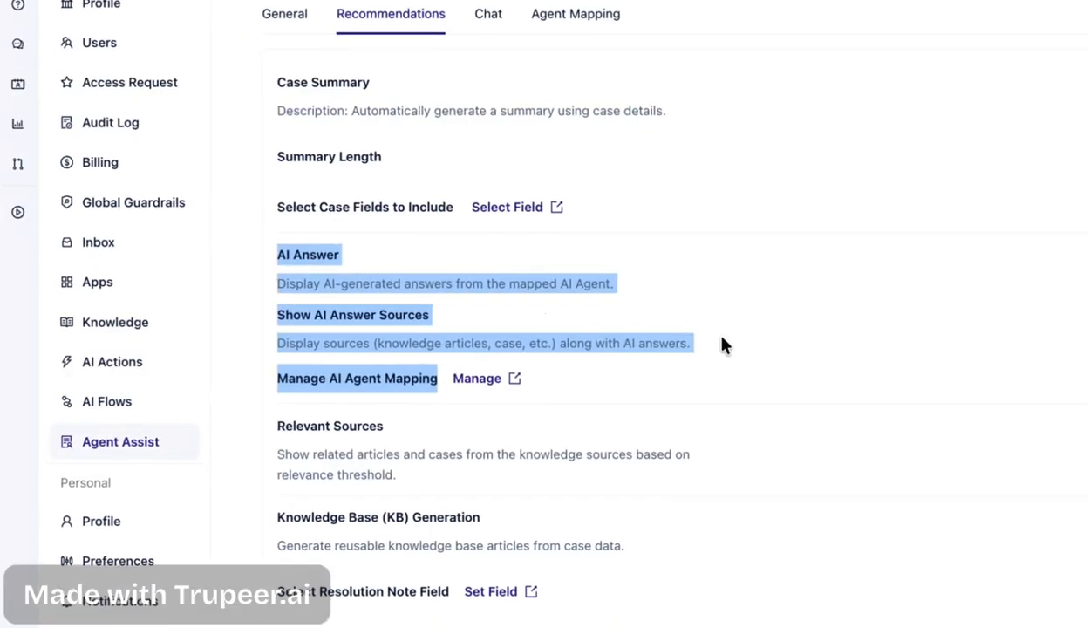
left_click(482, 348)
Turn on Relevant Sources to show related articles and cases from the knowledge sources
left_click_drag(276, 425, 463, 499)
scroll(965, 406, "down", 1)
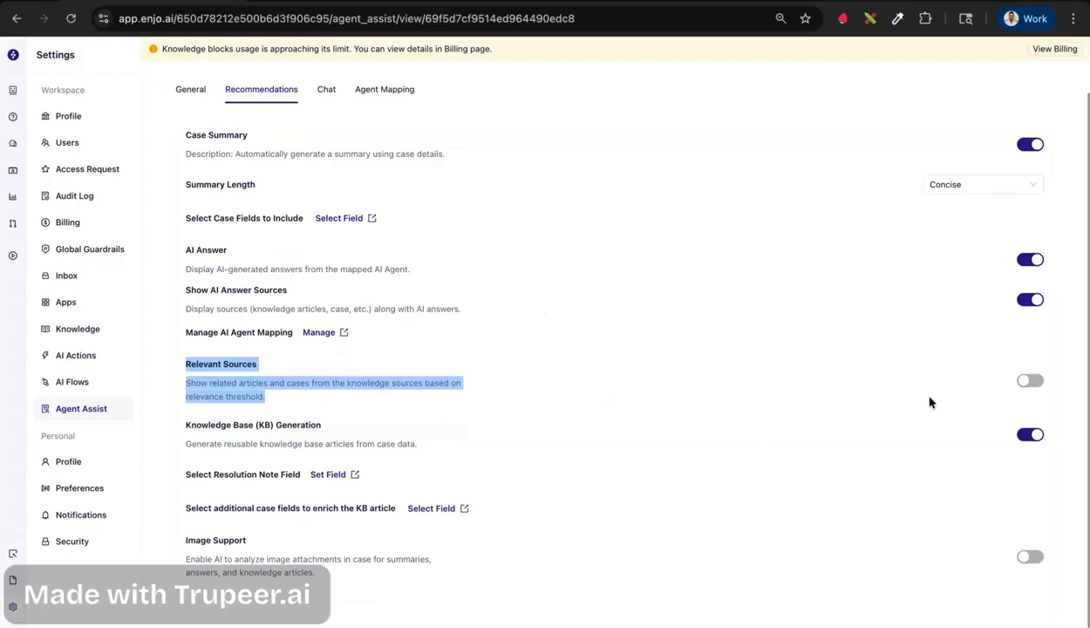
left_click_drag(274, 397, 177, 360)
left_click_drag(275, 397, 182, 365)
left_click(475, 409)
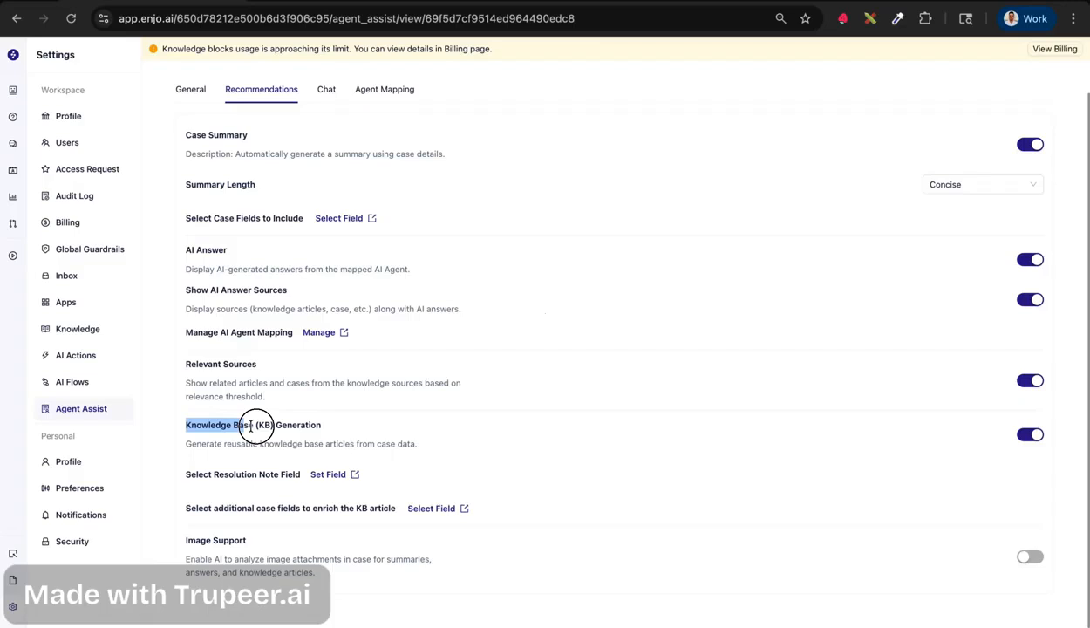
Set the resolution note field for Knowledge Base (KB) Generation to Resolution Summary and save it
left_click_drag(251, 425, 310, 425)
left_click_drag(401, 445, 182, 421)
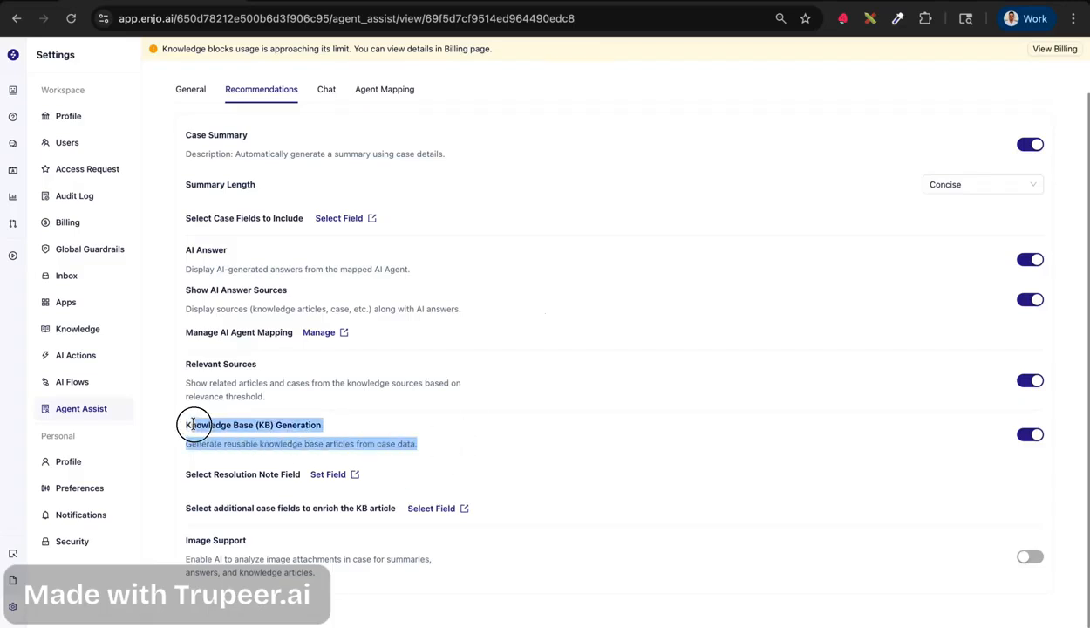
left_click(601, 424)
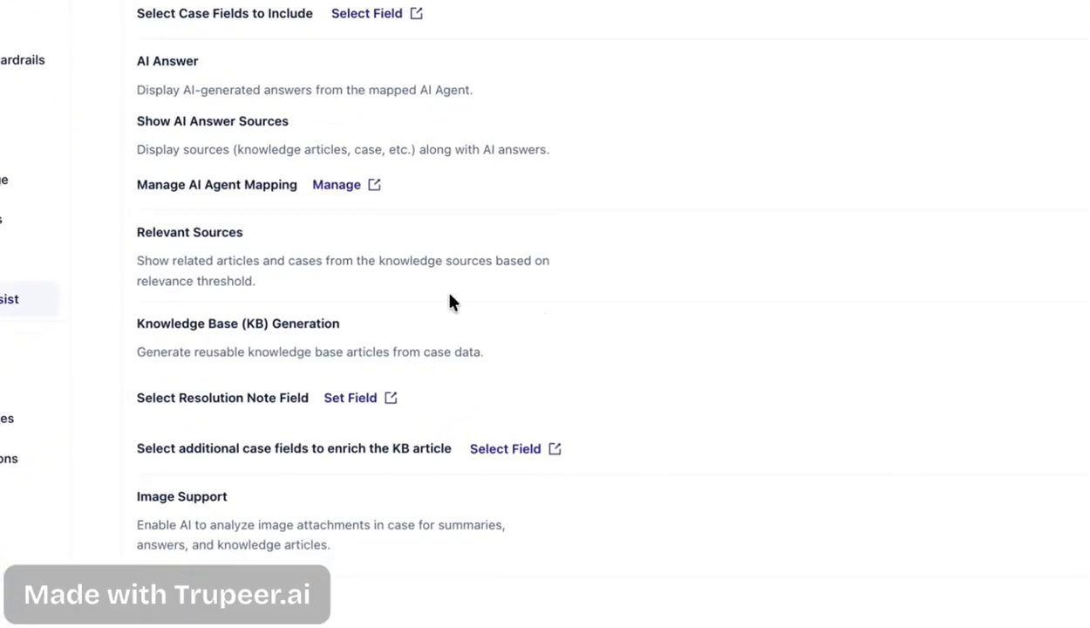
left_click_drag(137, 400, 279, 398)
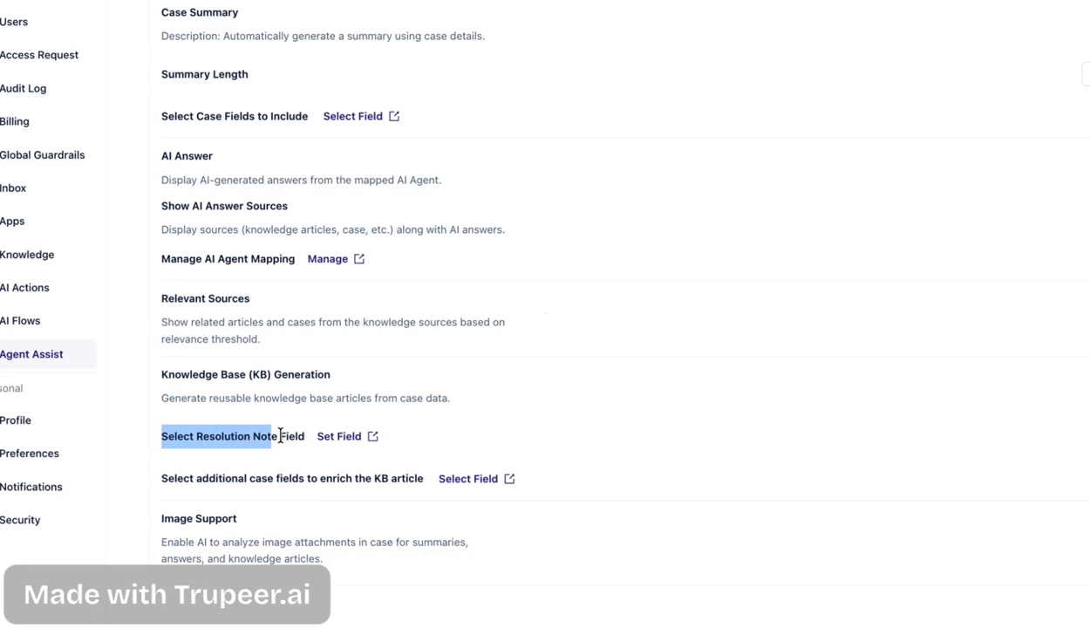
left_click(338, 436)
left_click(634, 25)
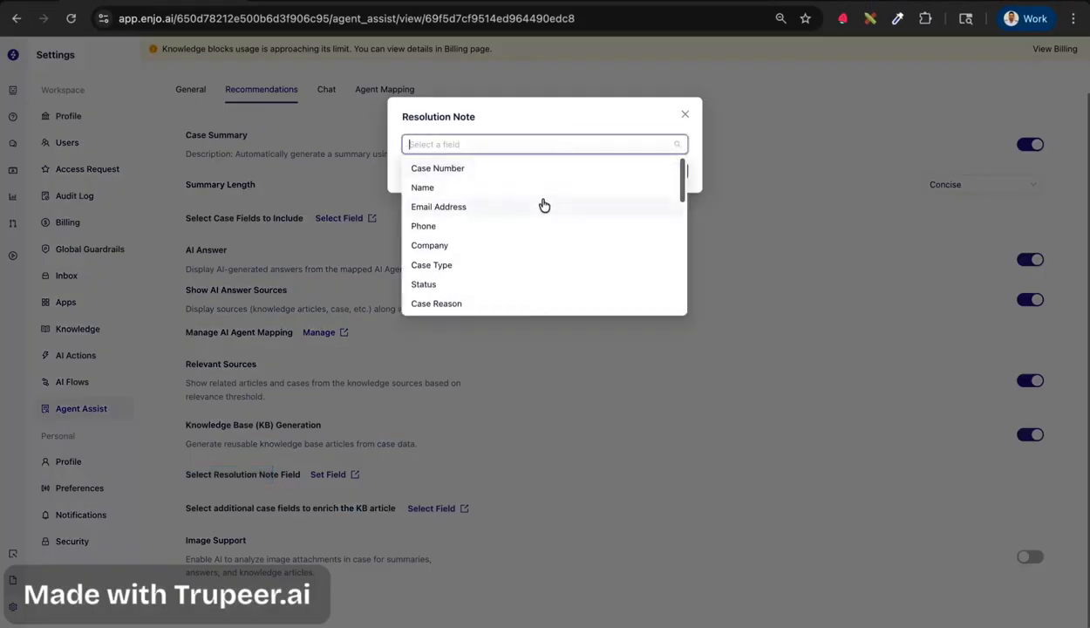
scroll(542, 210, "down", 10)
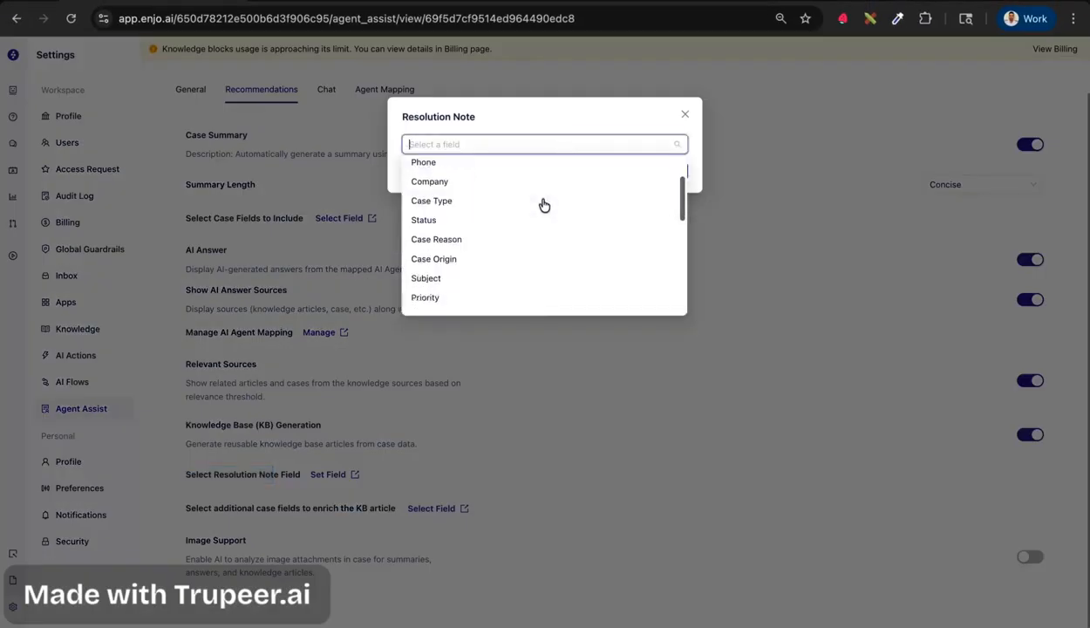
scroll(453, 288, "up", 2)
left_click(494, 249)
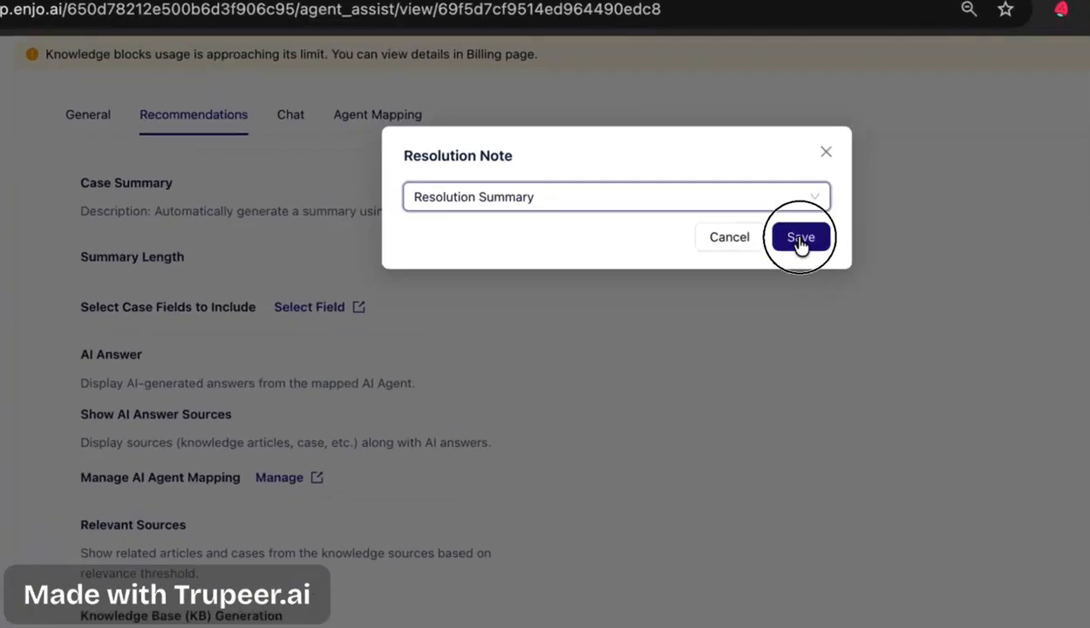
left_click(730, 202)
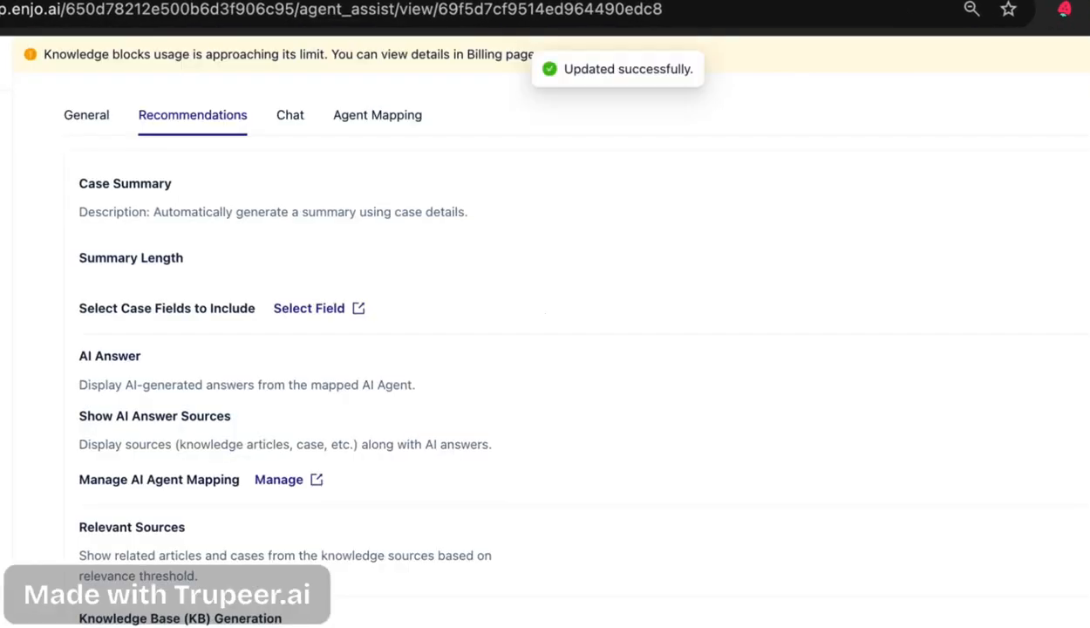
Review the additional case fields that can enrich the KB article, and close the KB context settings without selecting any
left_click(436, 509)
scroll(922, 286, "down", 8)
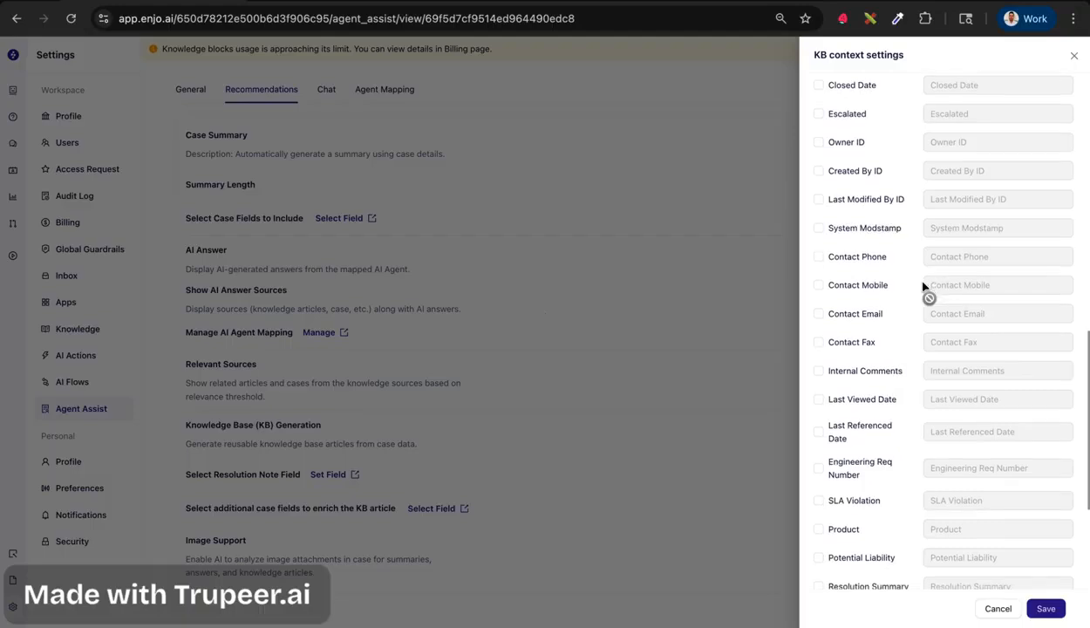
scroll(923, 286, "down", 2)
left_click(666, 366)
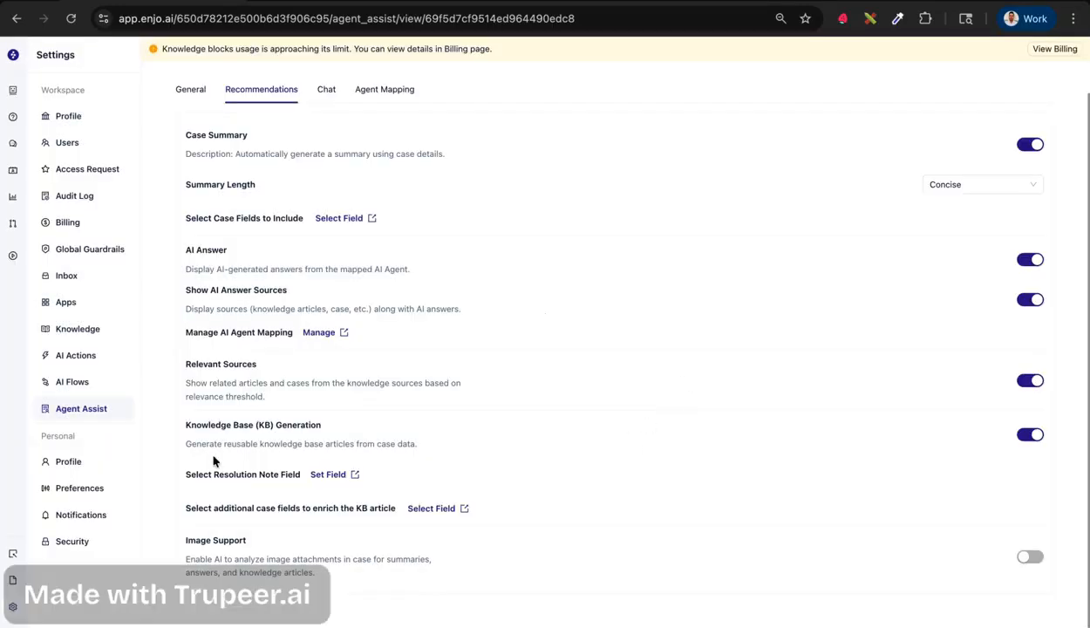
Turn on Image Support so that AI analyzes image attachments in cases
left_click(1030, 556)
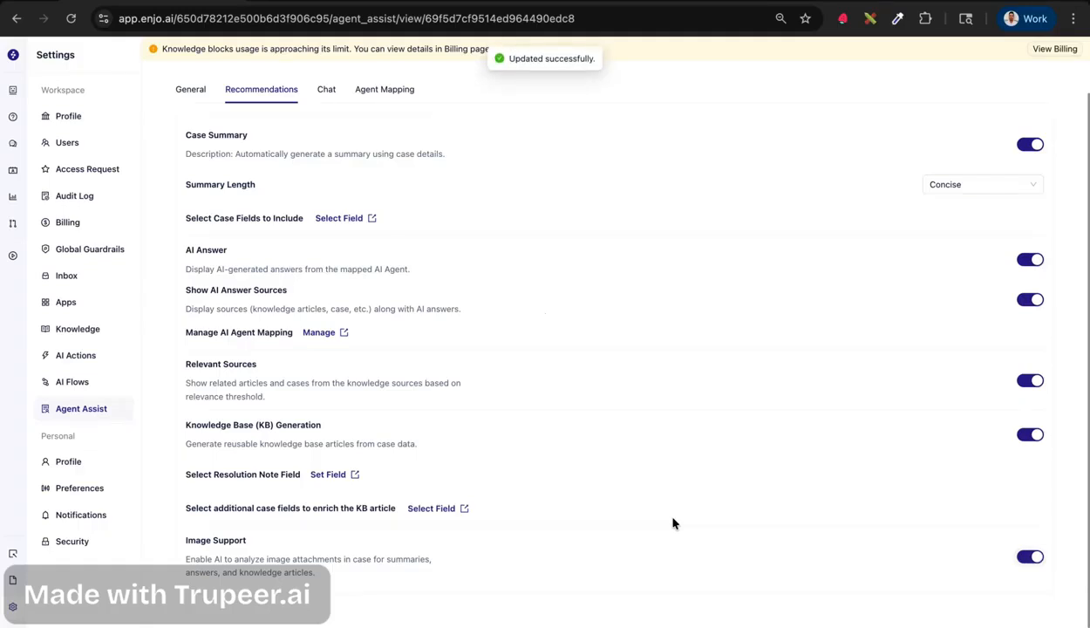
left_click_drag(315, 574, 169, 542)
left_click(449, 546)
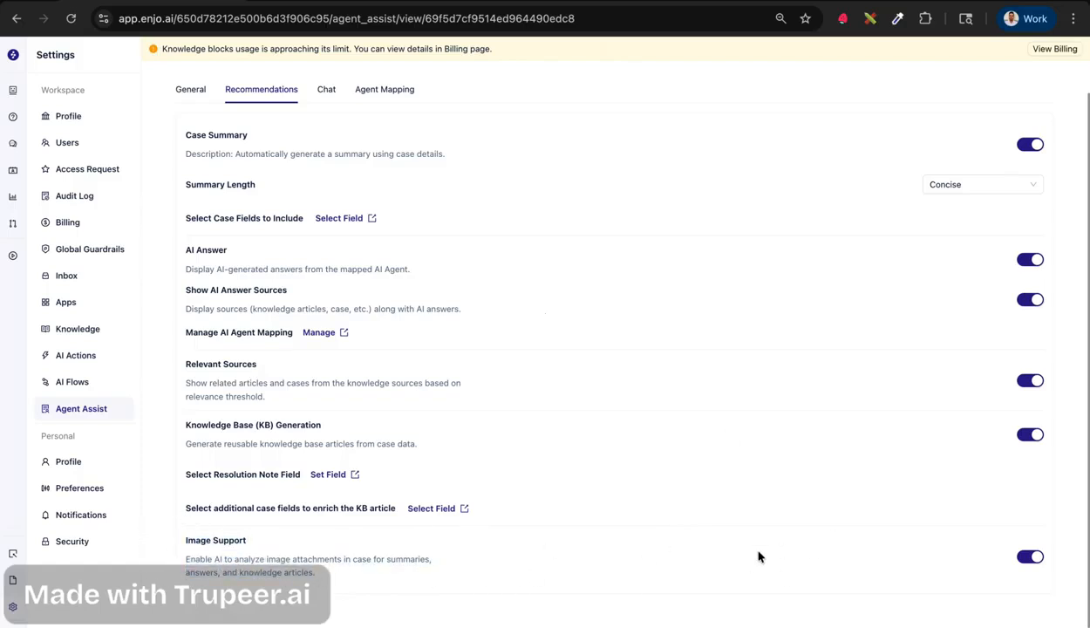
scroll(548, 441, "up", 2)
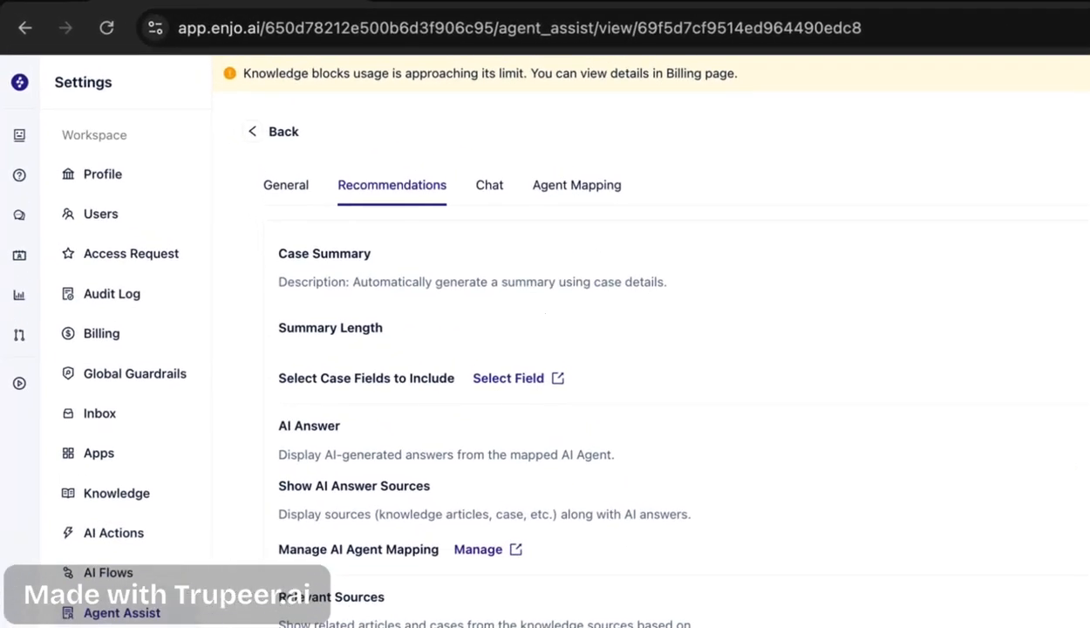
double_click(431, 187)
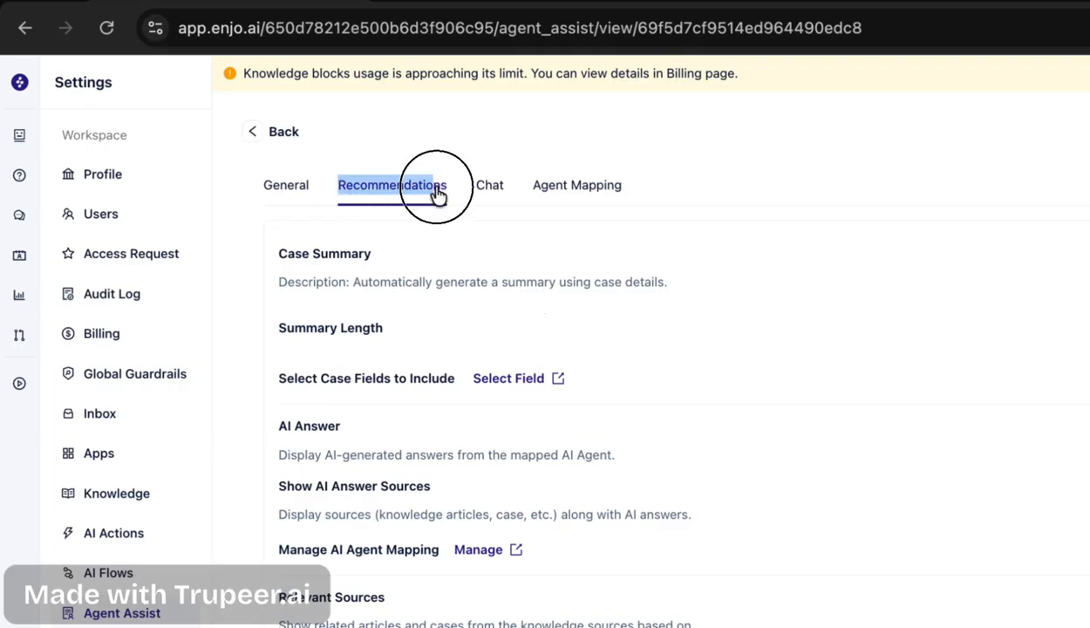
Turn on Conversation Starters and Question Context in the widget's chat settings
left_click(328, 127)
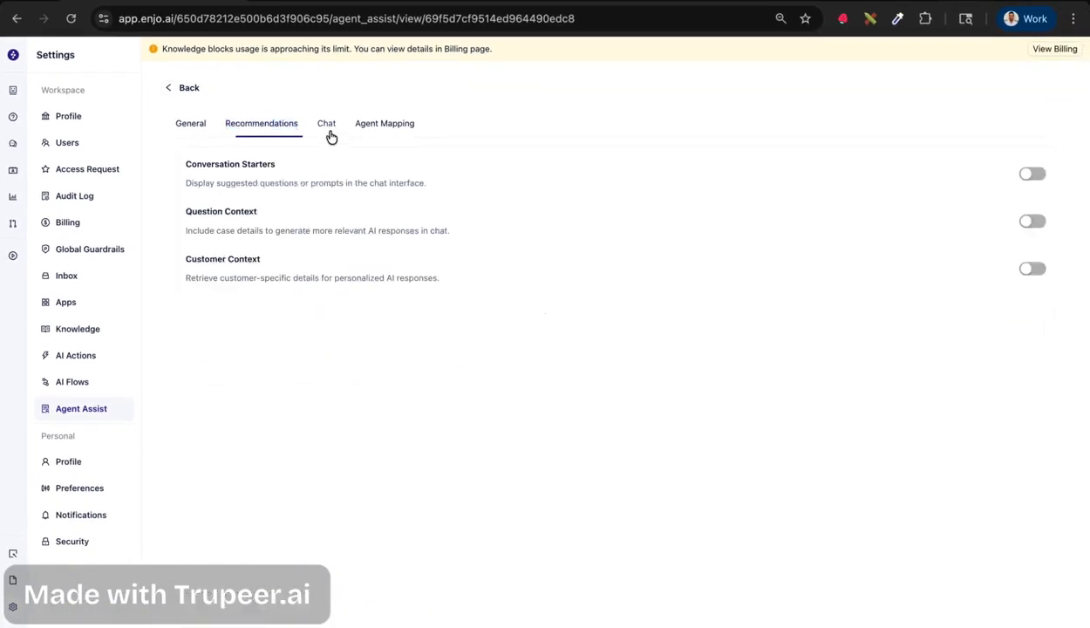
left_click_drag(183, 162, 441, 189)
left_click(1027, 176)
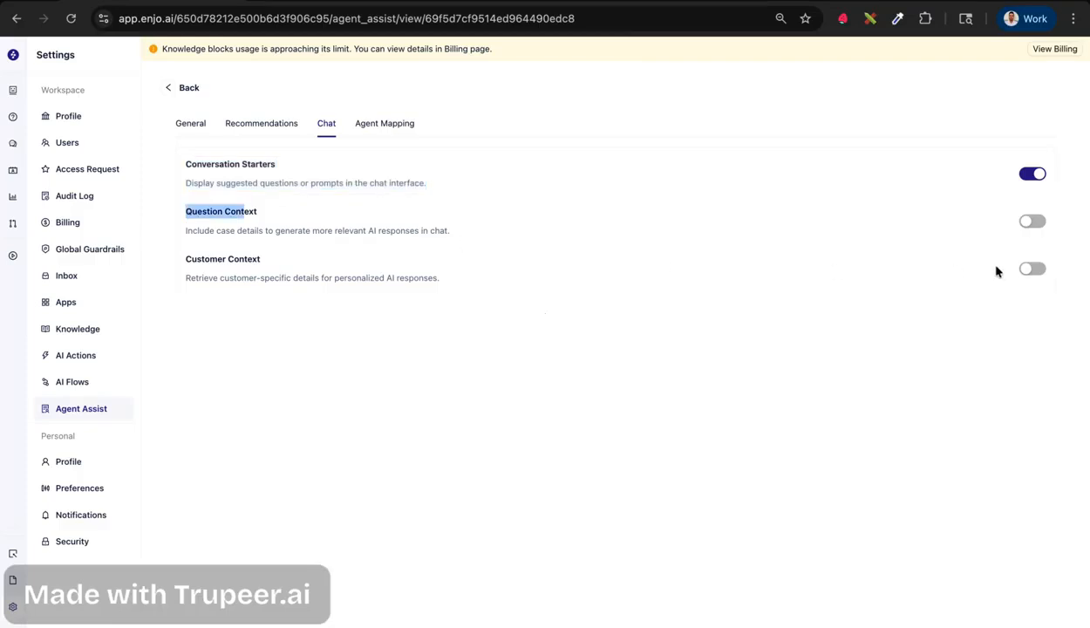
left_click(1032, 224)
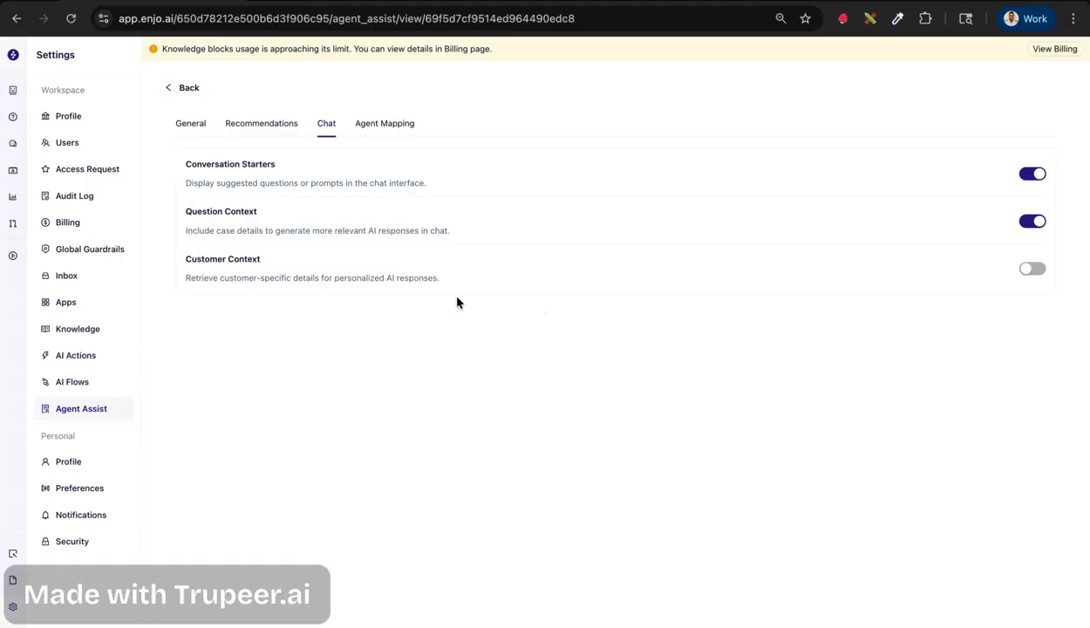
Start an agent mapping for the Salesforce widget with the IT Support Workday AI agent, limited to Specific Cases
left_click(384, 128)
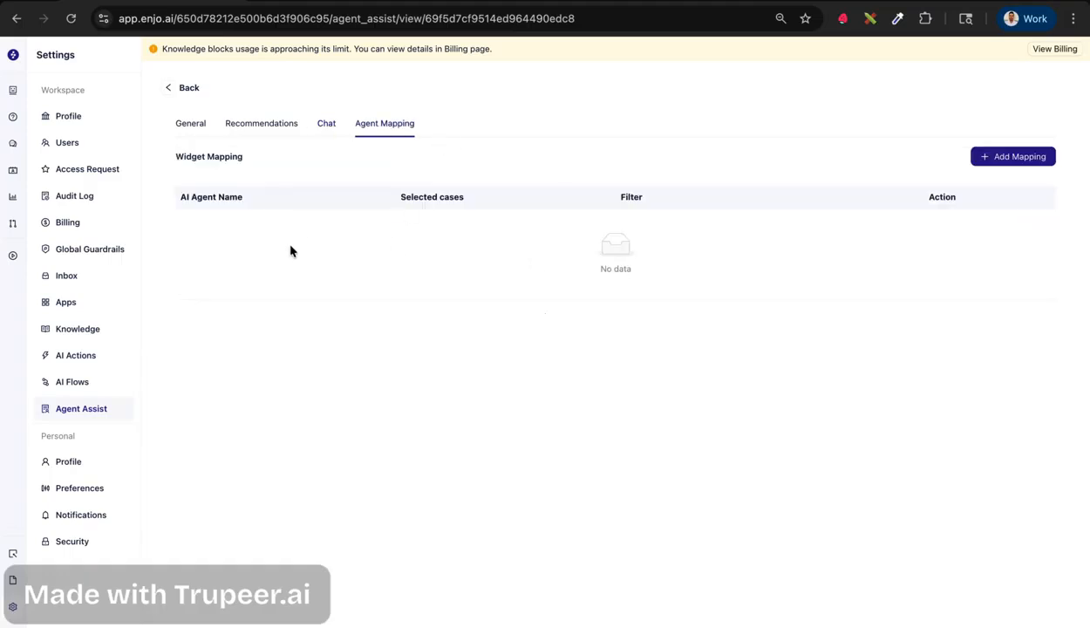
left_click(997, 162)
left_click(970, 127)
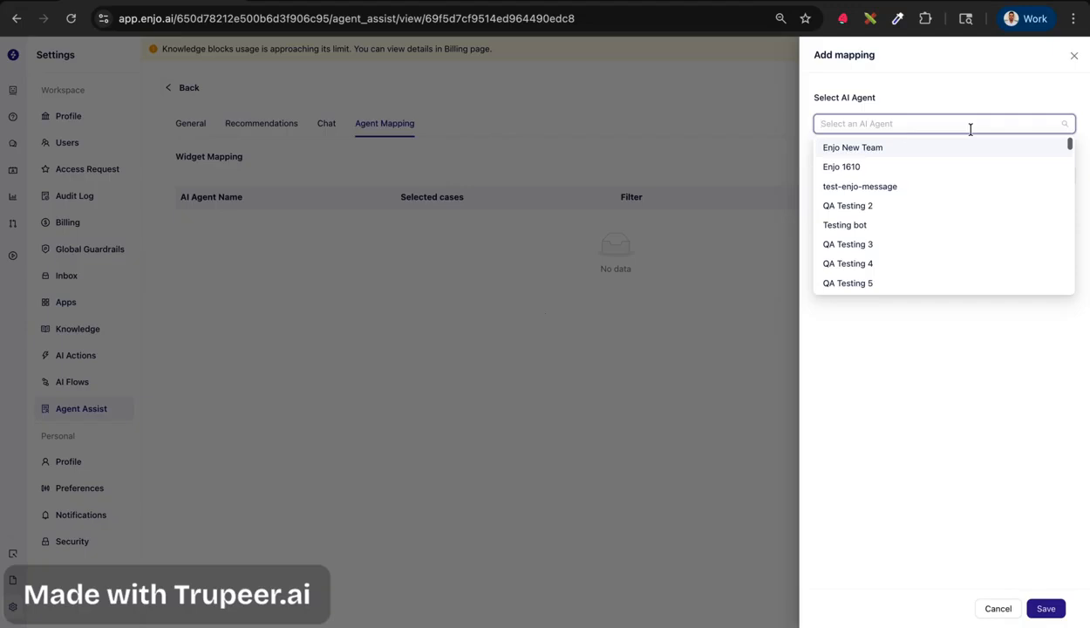
type("Work")
left_click(855, 147)
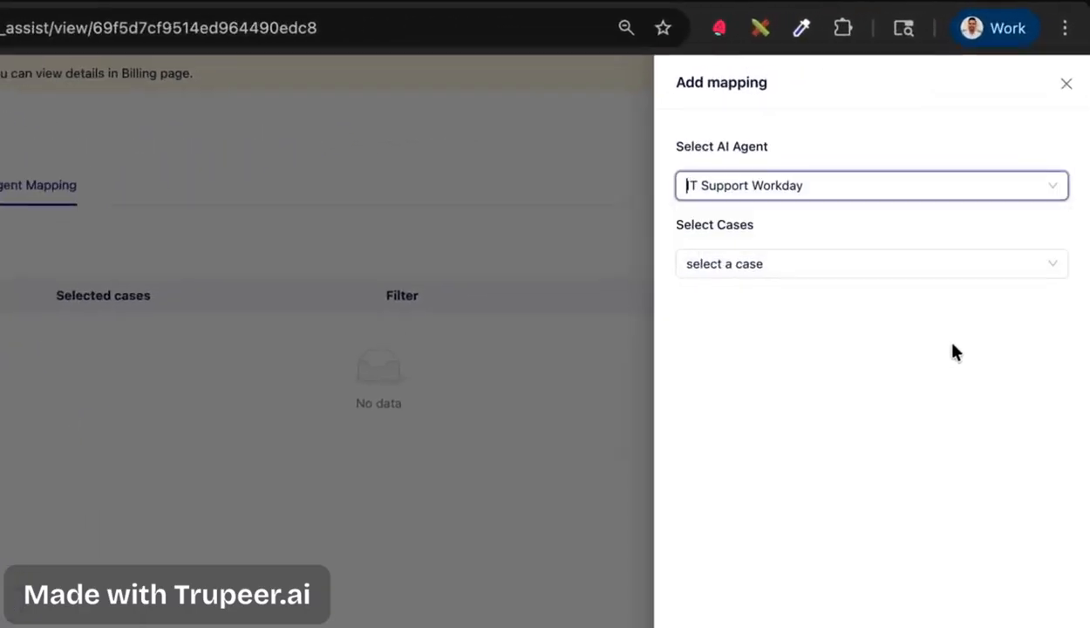
left_click(750, 263)
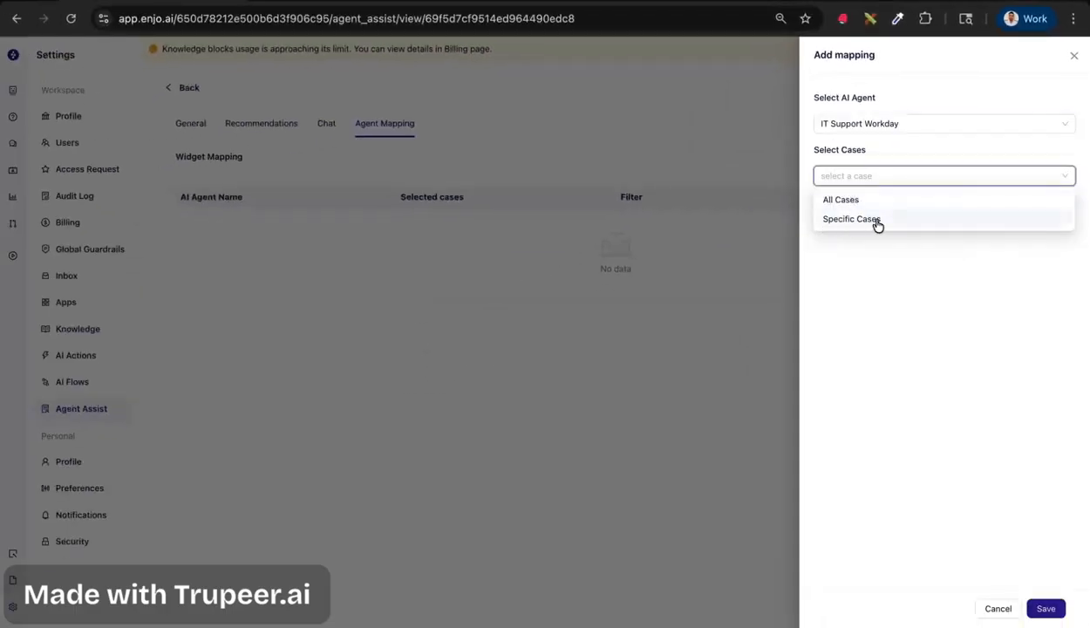
left_click(876, 222)
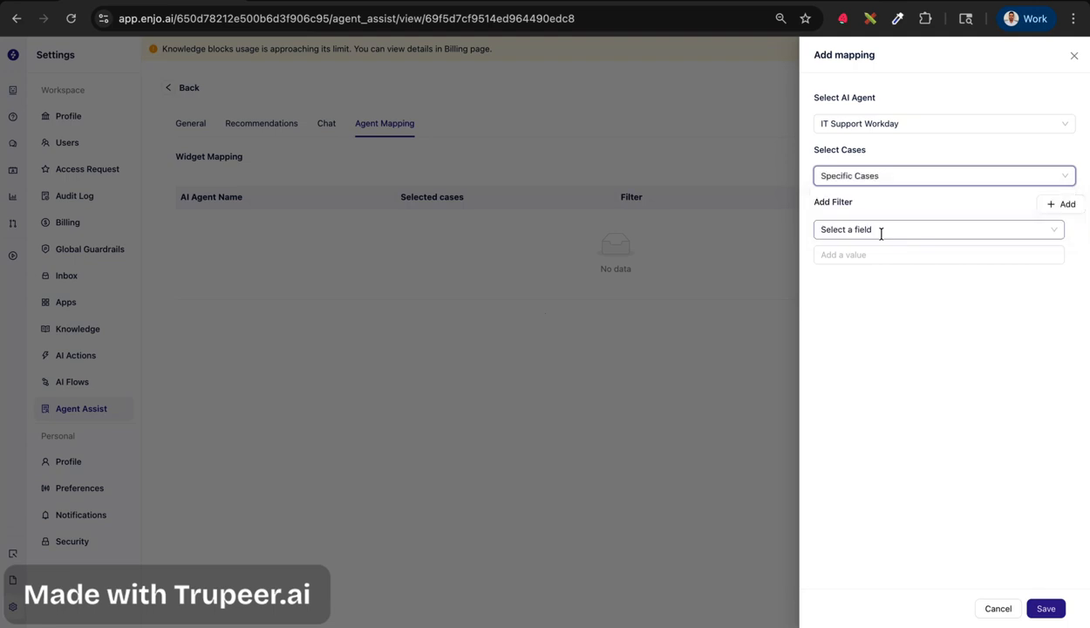
Filter the IT Support Workday mapping to cases with Priority set to Medium, and save the mapping
left_click(881, 231)
type("Pri")
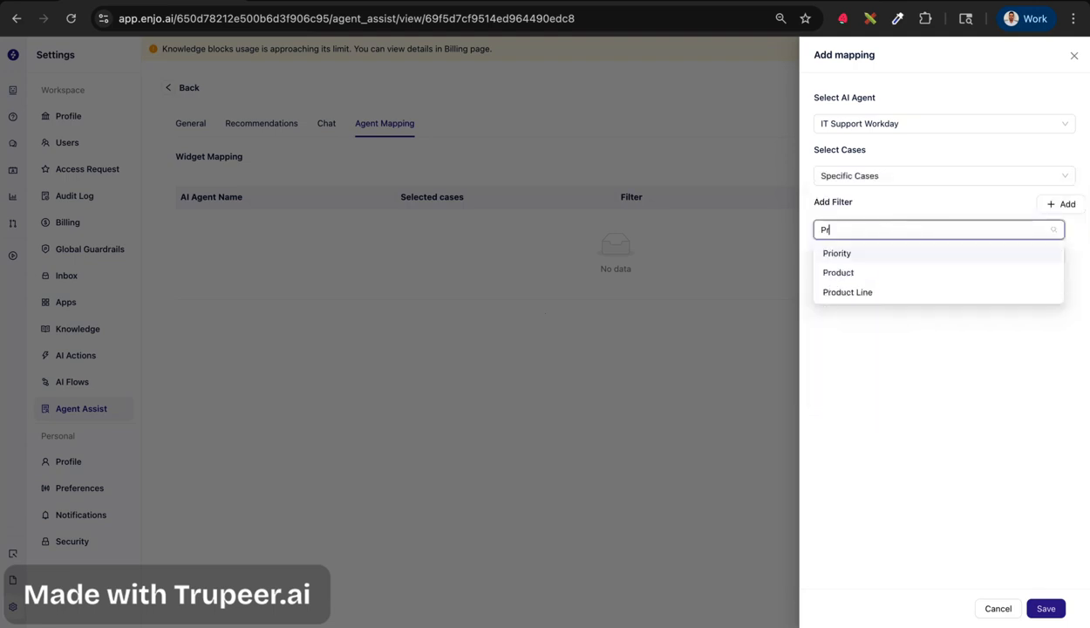
left_click(868, 255)
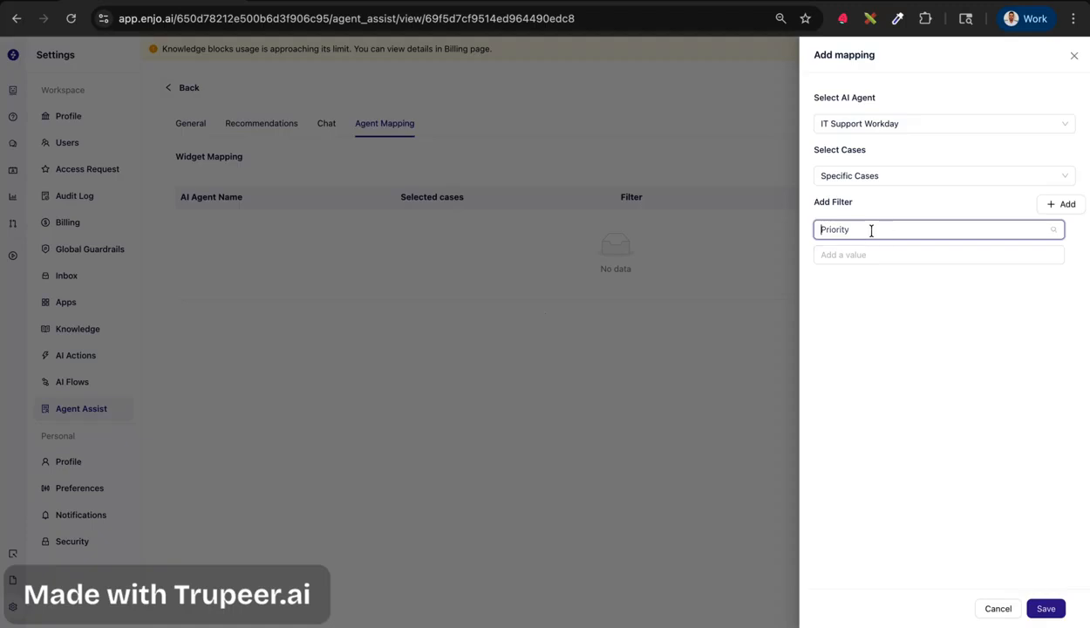
left_click(871, 230)
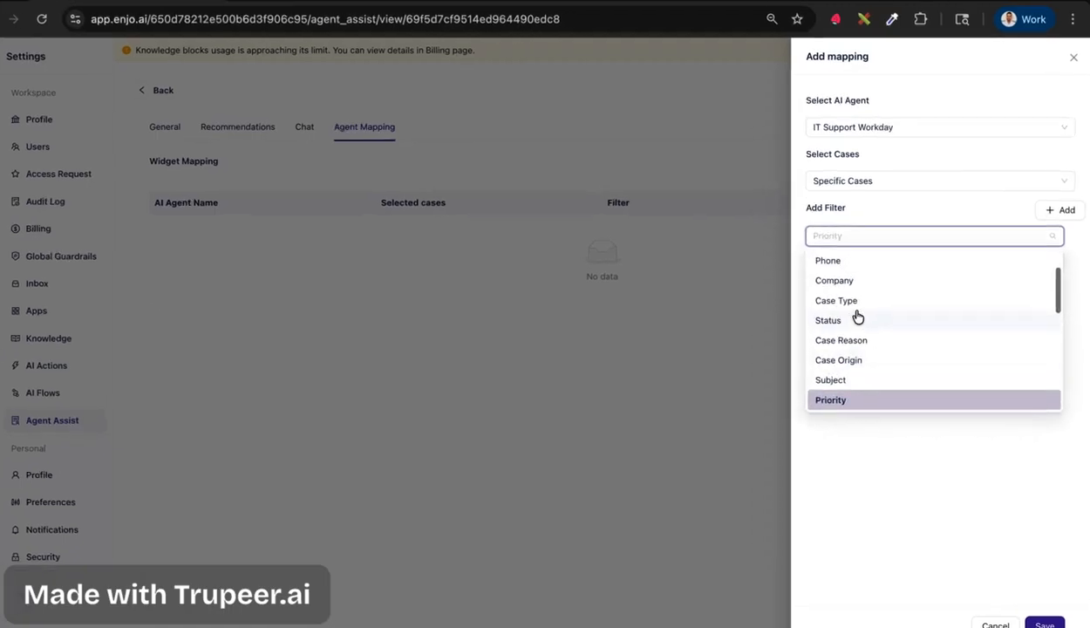
scroll(881, 287, "down", 5)
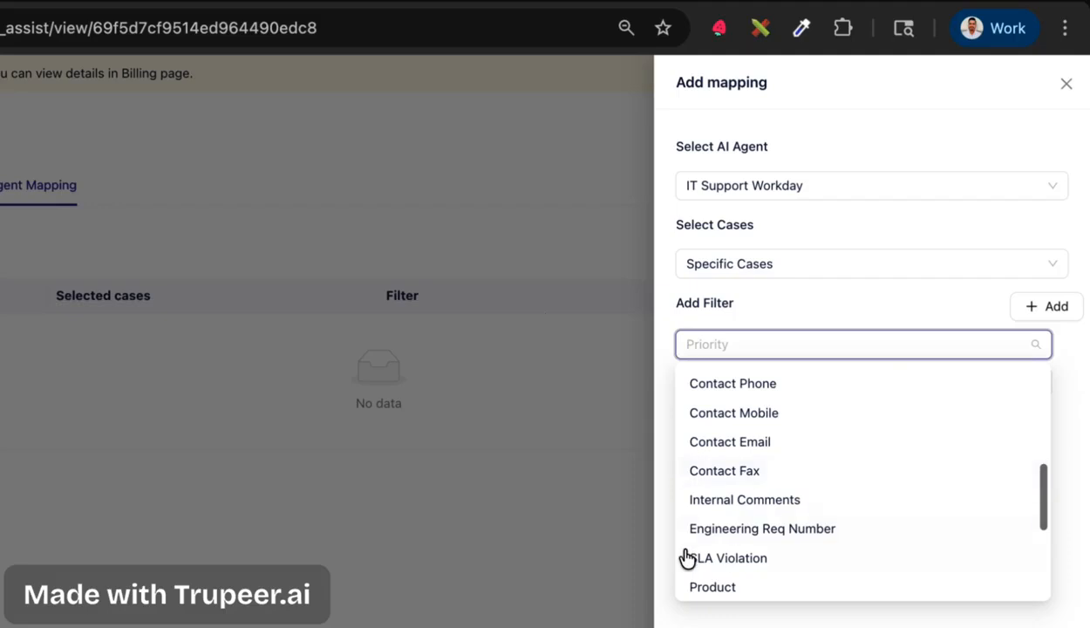
left_click(871, 458)
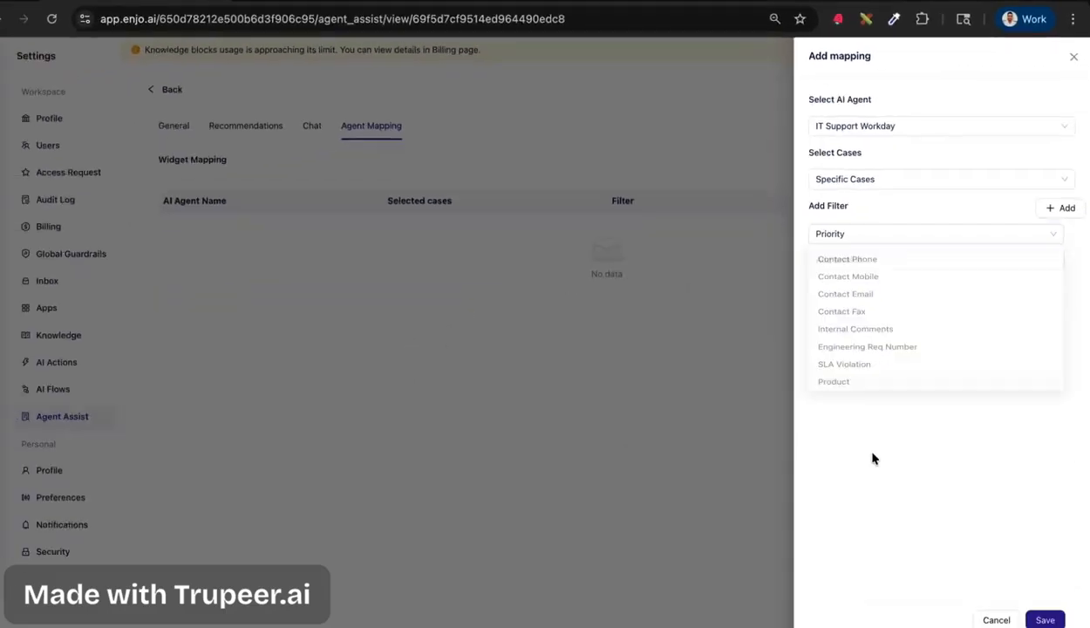
left_click(865, 258)
type("Medium")
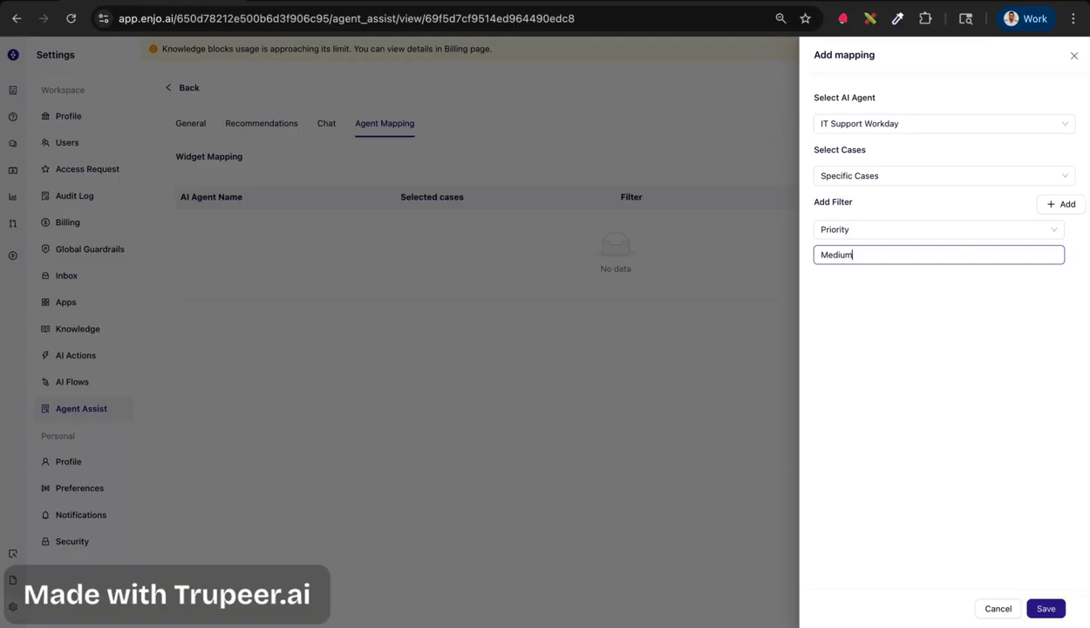
left_click(1045, 608)
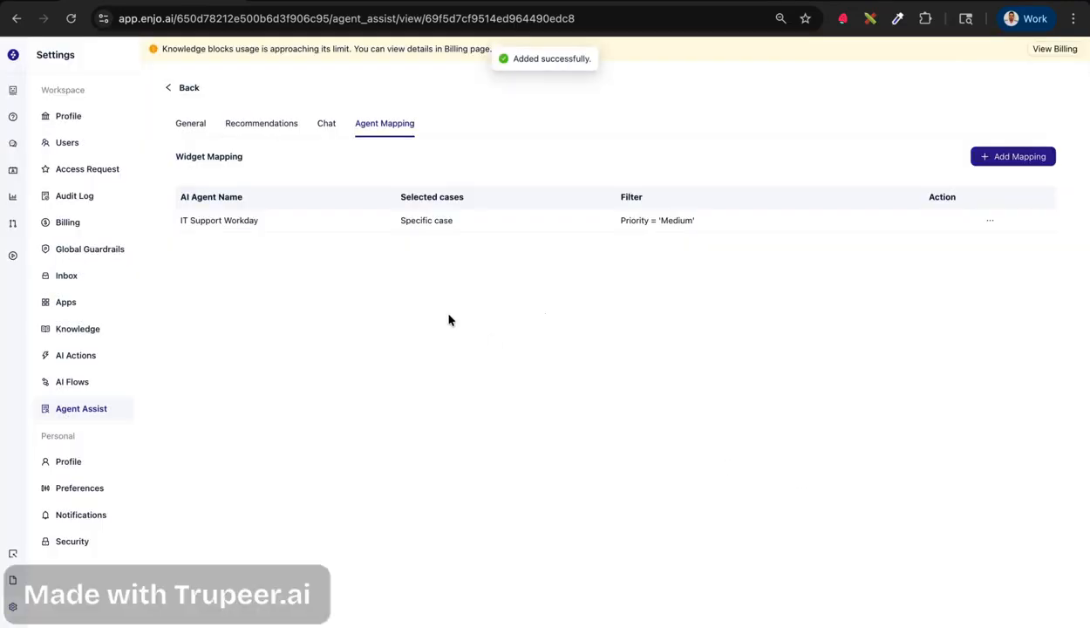
Start a second agent mapping with the Enjo New Team AI agent, limited to Specific Cases
left_click(989, 159)
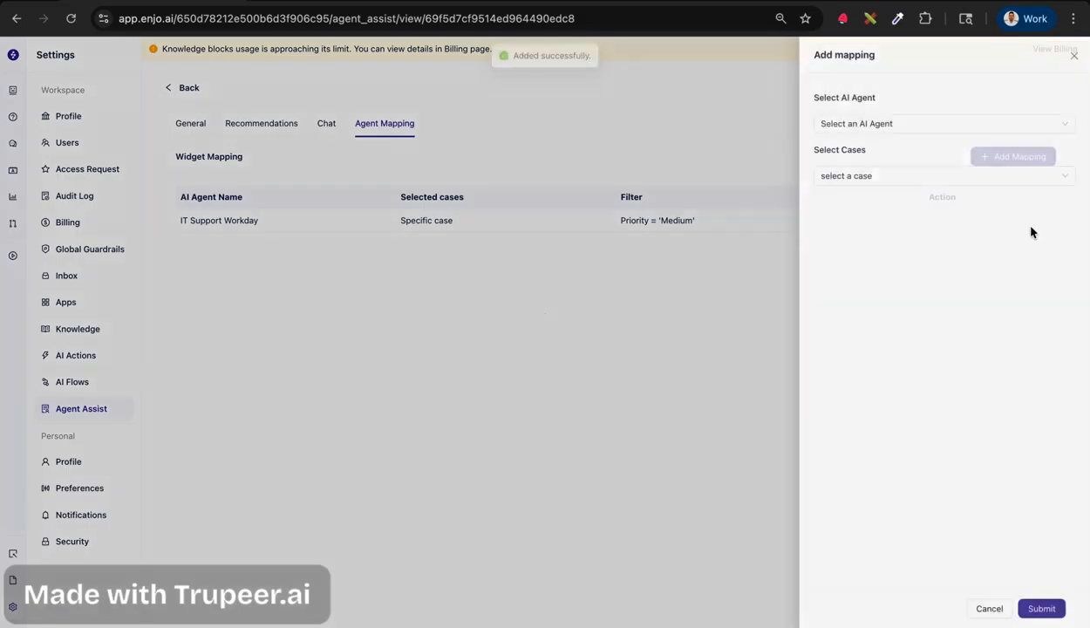
left_click(875, 125)
left_click(876, 146)
left_click(868, 176)
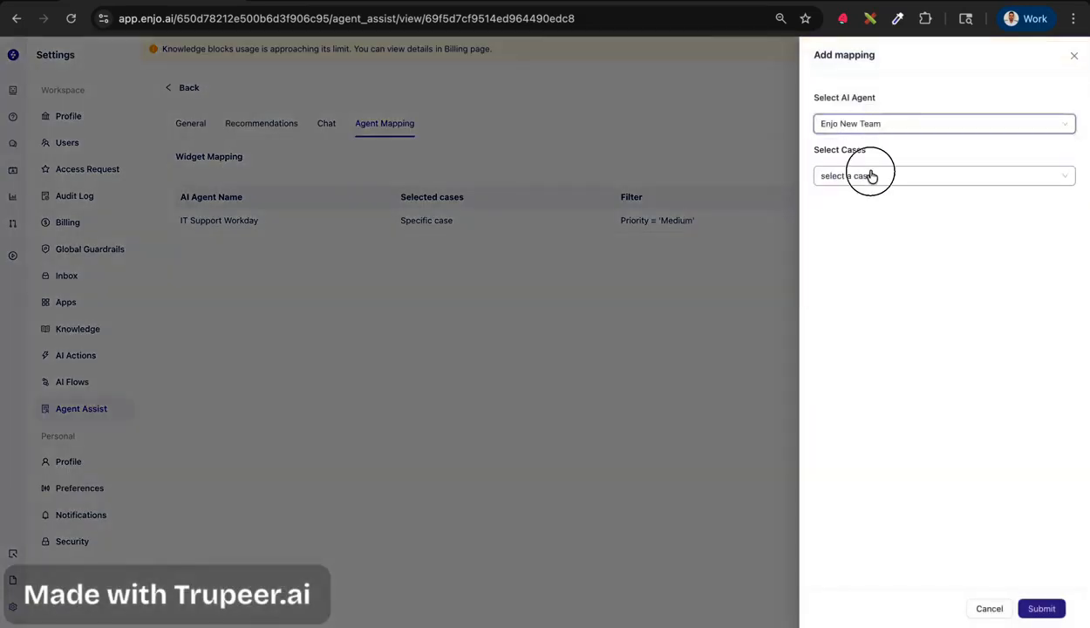
left_click(872, 199)
Filter the Enjo New Team mapping to cases with Priority set to High, and submit the mapping
left_click(875, 231)
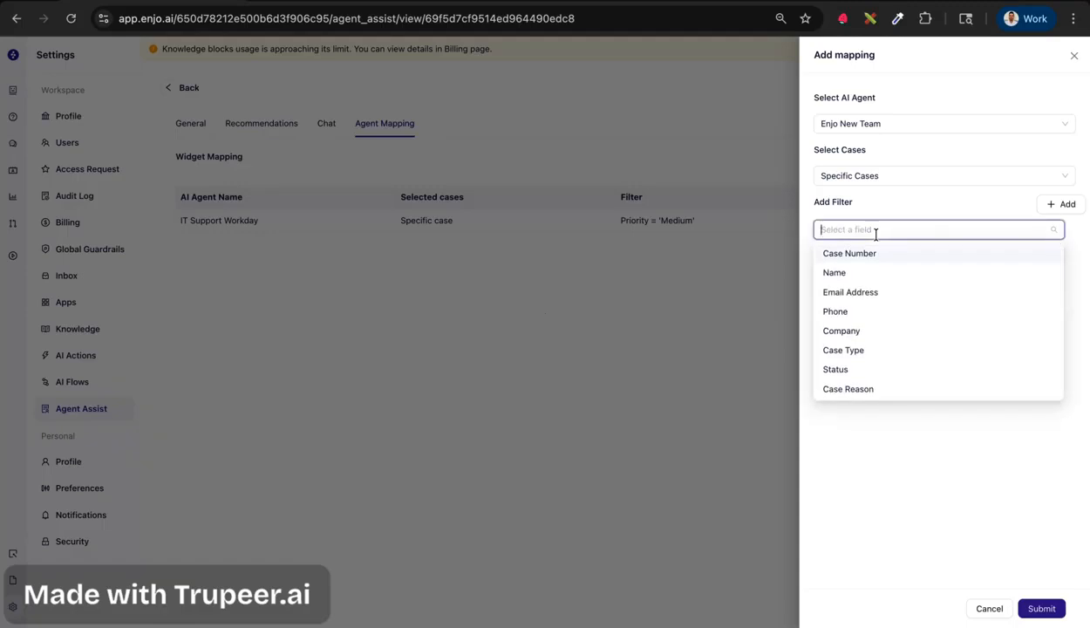
type("Pri")
left_click(866, 252)
left_click(865, 255)
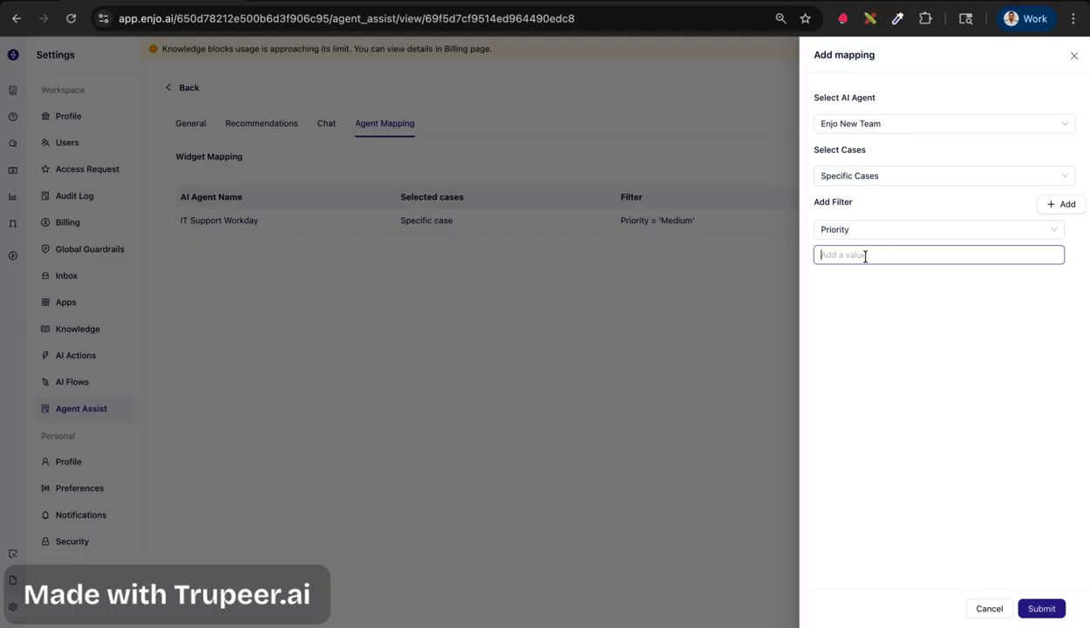
type("Lo")
key("BackSpace")
type("High")
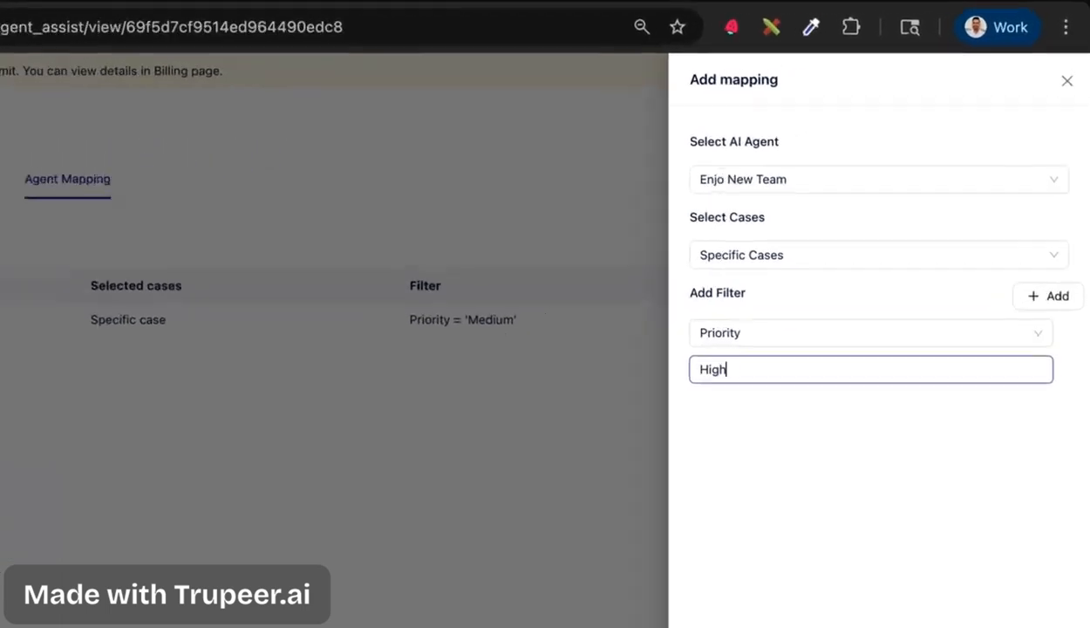
left_click(693, 619)
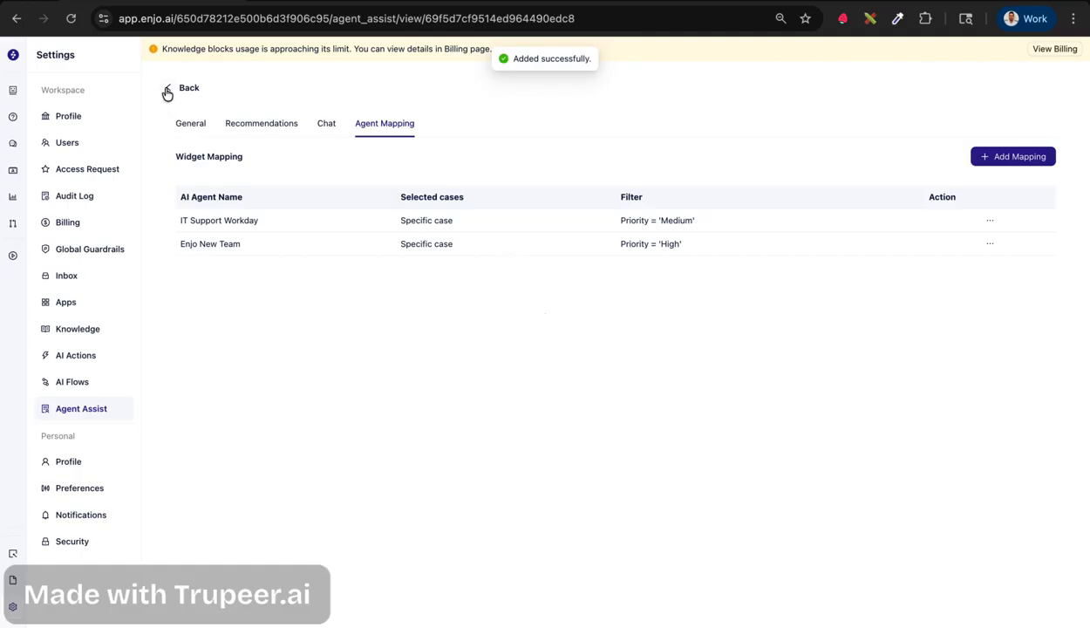
Return to the Agent Assist widget list and examine the setting sections available for the other widgets
left_click(168, 89)
left_click(410, 347)
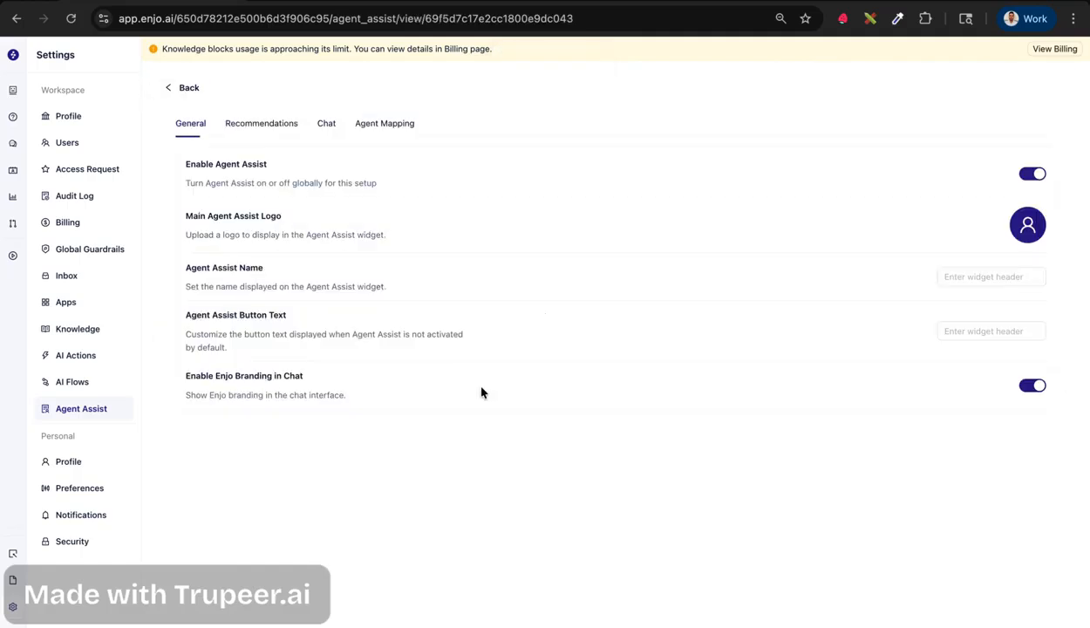
left_click(326, 123)
left_click(380, 124)
left_click(169, 94)
left_click(1052, 385)
left_click(379, 150)
left_click(261, 123)
left_click(359, 124)
left_click(166, 91)
left_click(1052, 385)
Switch to the Salesforce data sync failure case and review the widget's recommendations, from Case Summary to KB Generation
left_click(344, 178)
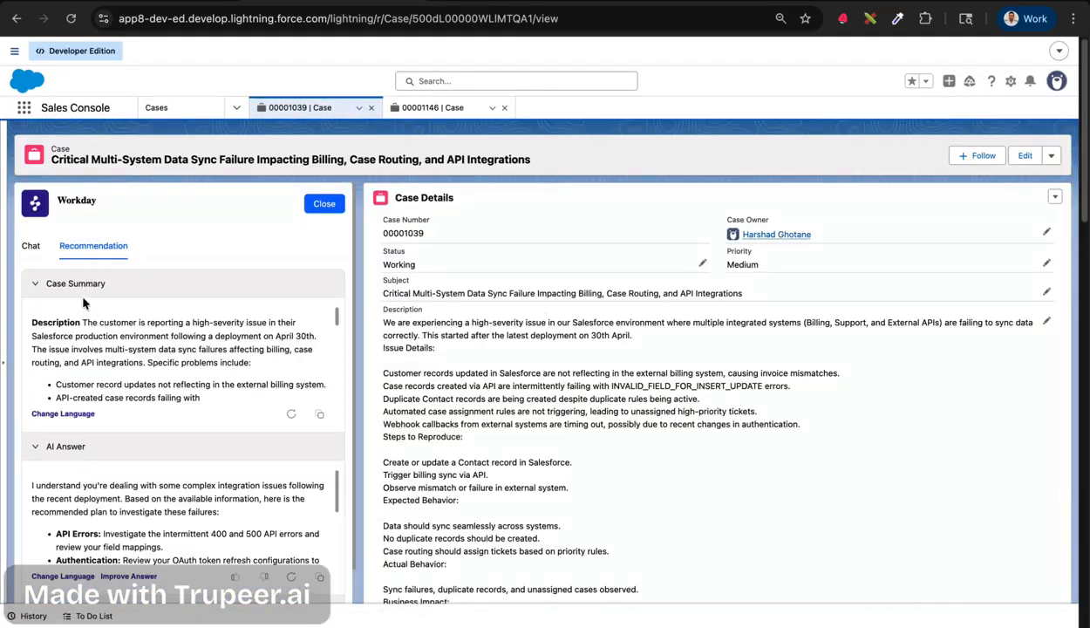
scroll(234, 435, "down", 5)
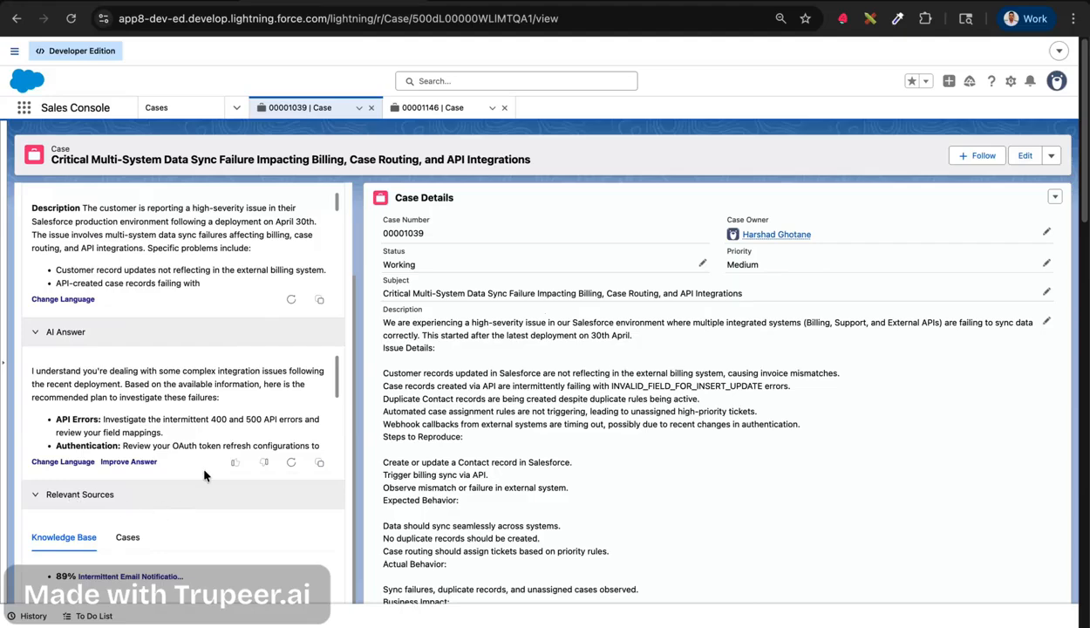
left_click(73, 452)
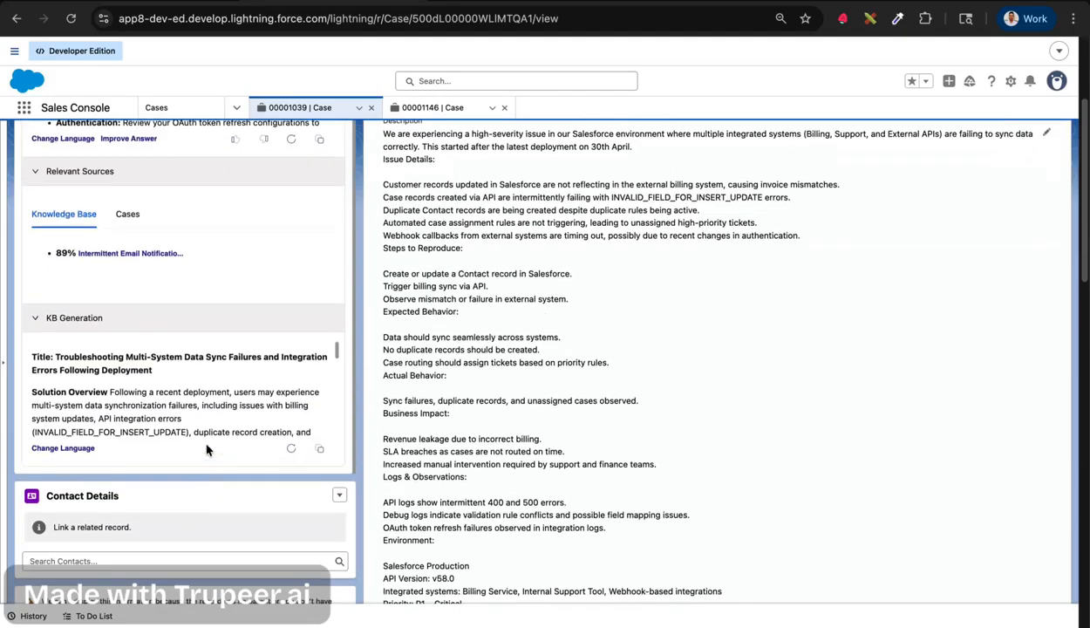
scroll(266, 402, "up", 5)
Open the widget's chat on the Salesforce case and review the reply to the "Submission Error" question
left_click(31, 248)
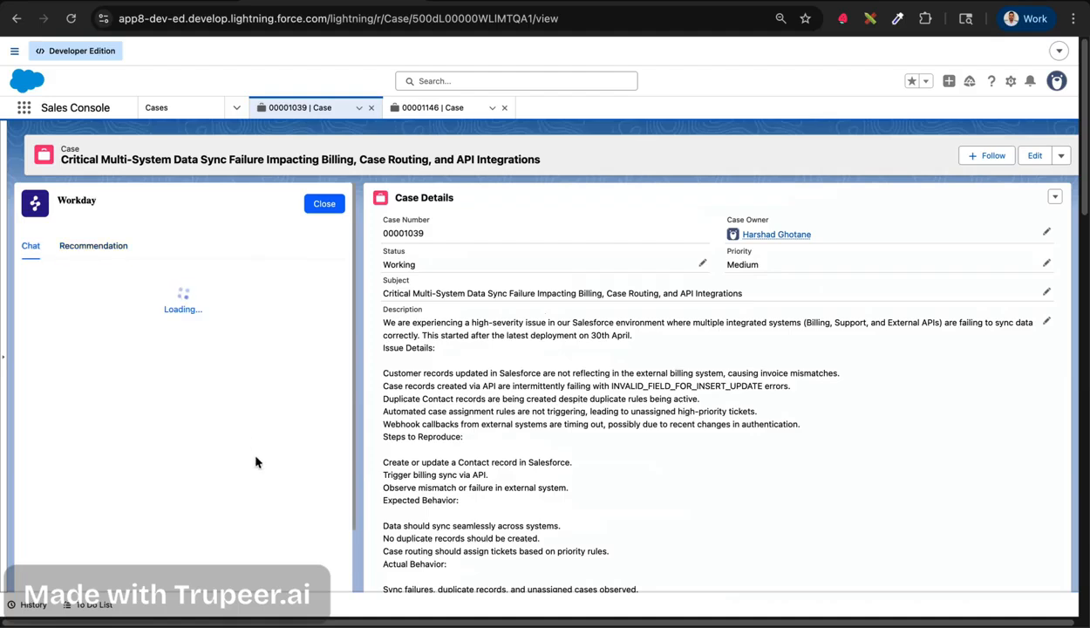
scroll(337, 385, "down", 2)
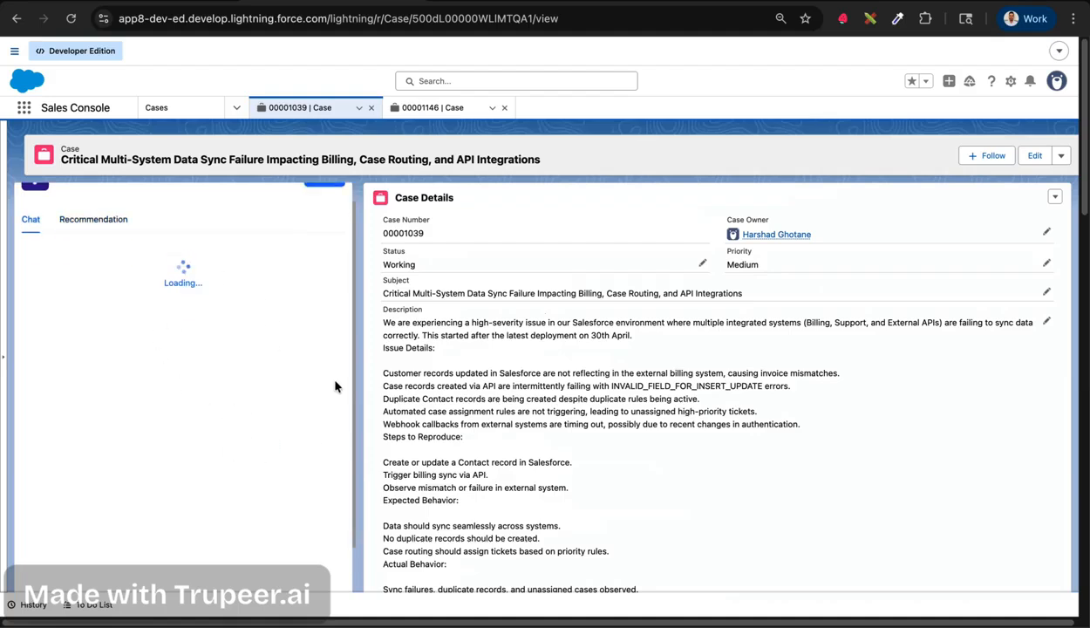
scroll(209, 350, "down", 1)
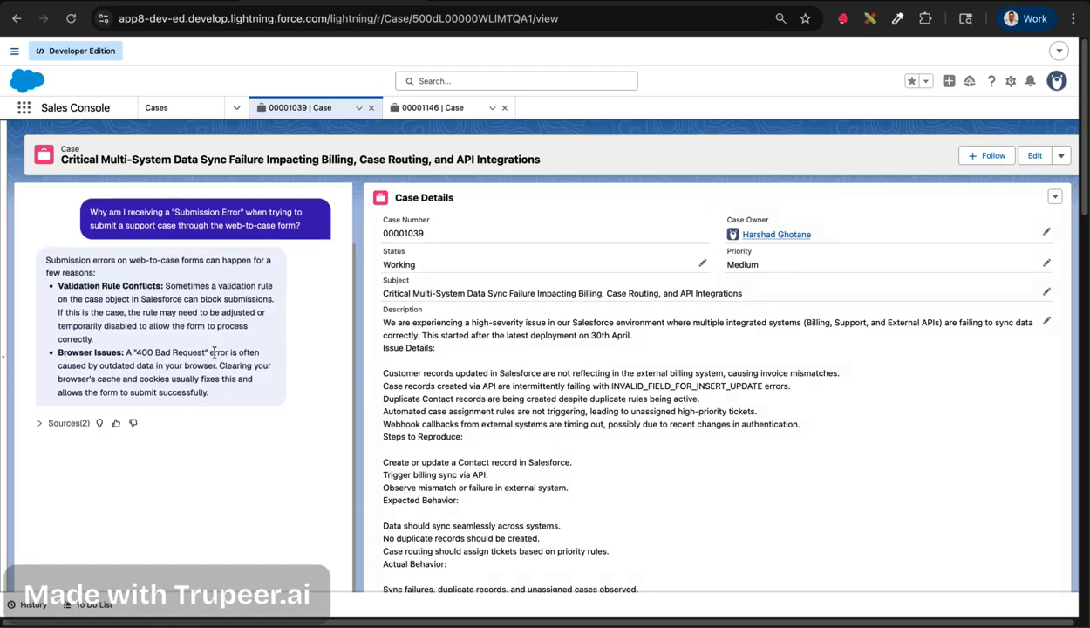
scroll(173, 341, "up", 2)
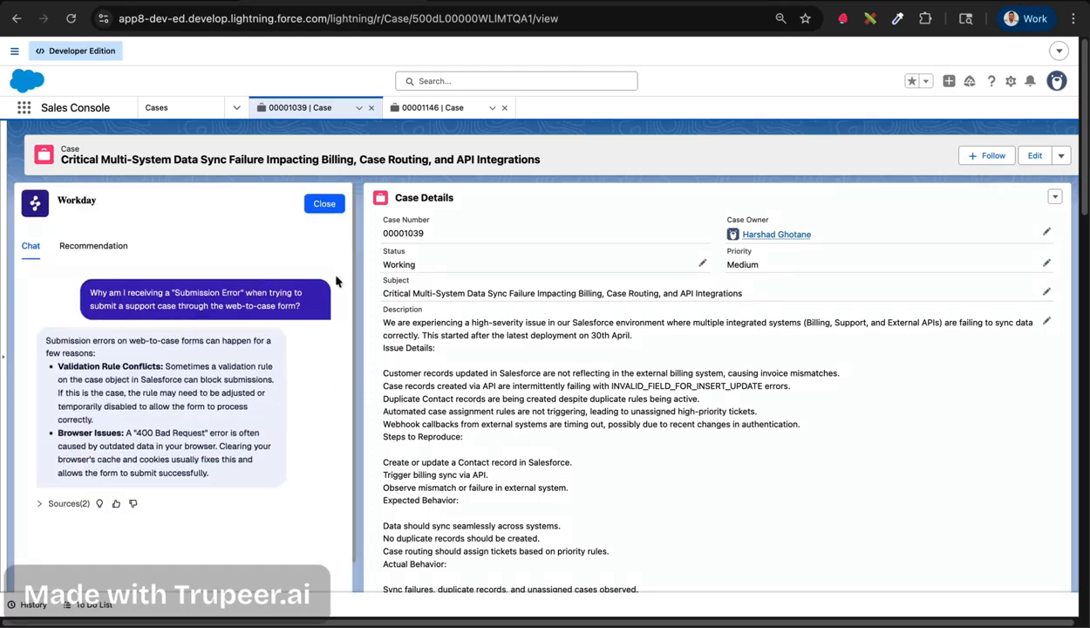